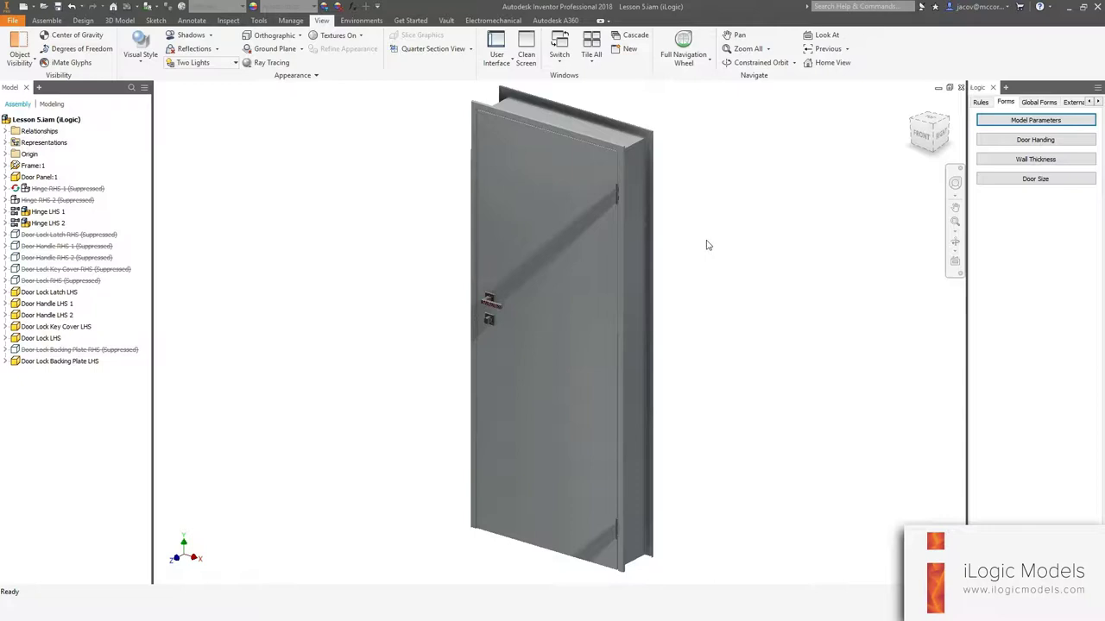
Orbit the door assembly to view its front, right side and back.
left_click(466, 176)
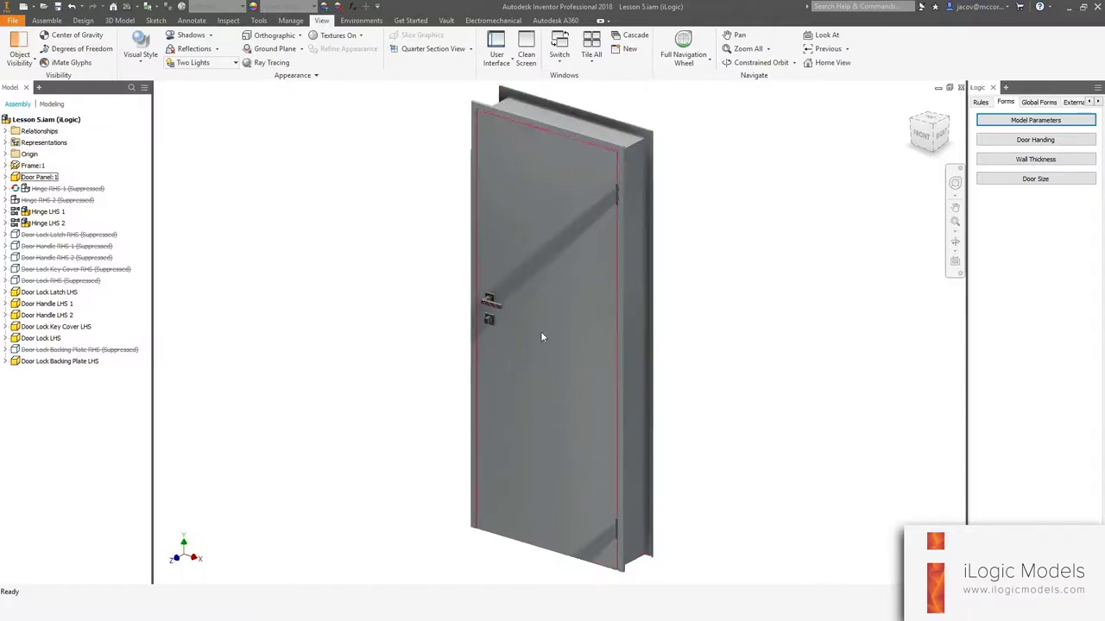
left_click(710, 282)
middle_click_drag(710, 283, 784, 291, "shift")
key("F6")
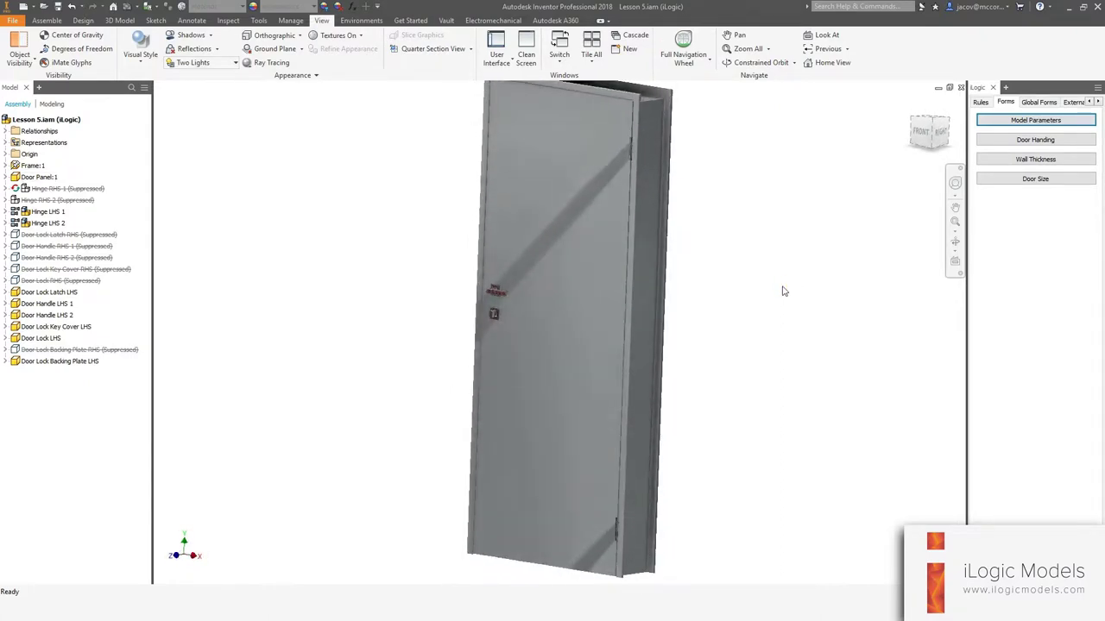
middle_click_drag(736, 246, 819, 207, "shift")
Open Model Parameters and test-swing the door with the Door Opening Angle slider, entering 45 deg.
left_click(1025, 125)
left_click_drag(538, 127, 711, 99)
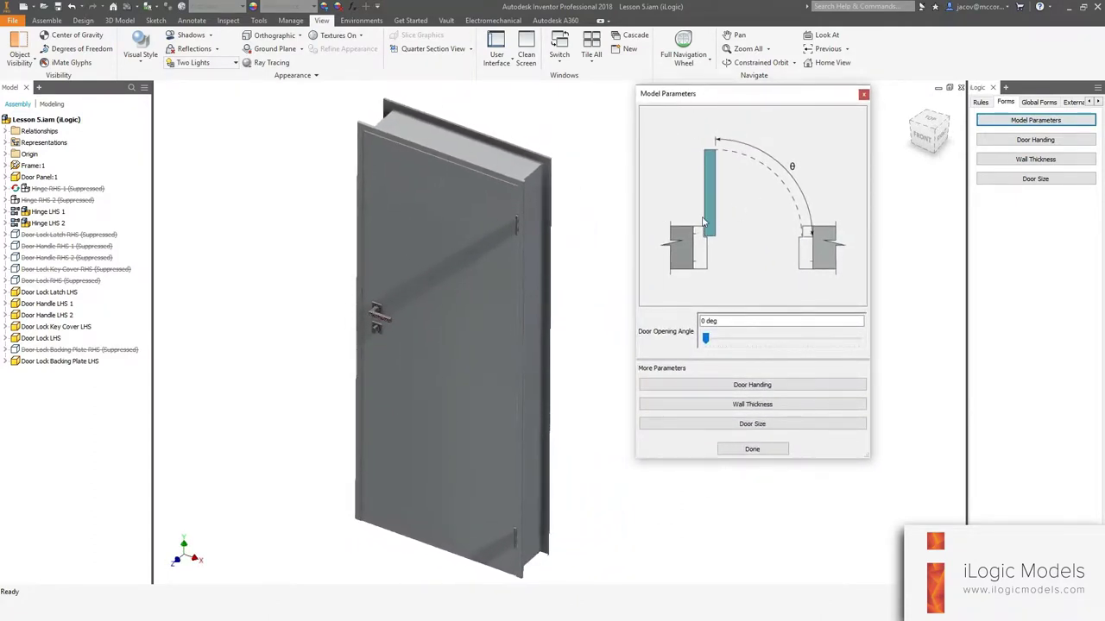
left_click_drag(707, 343, 776, 342)
left_click(731, 321)
type("45")
key("Return")
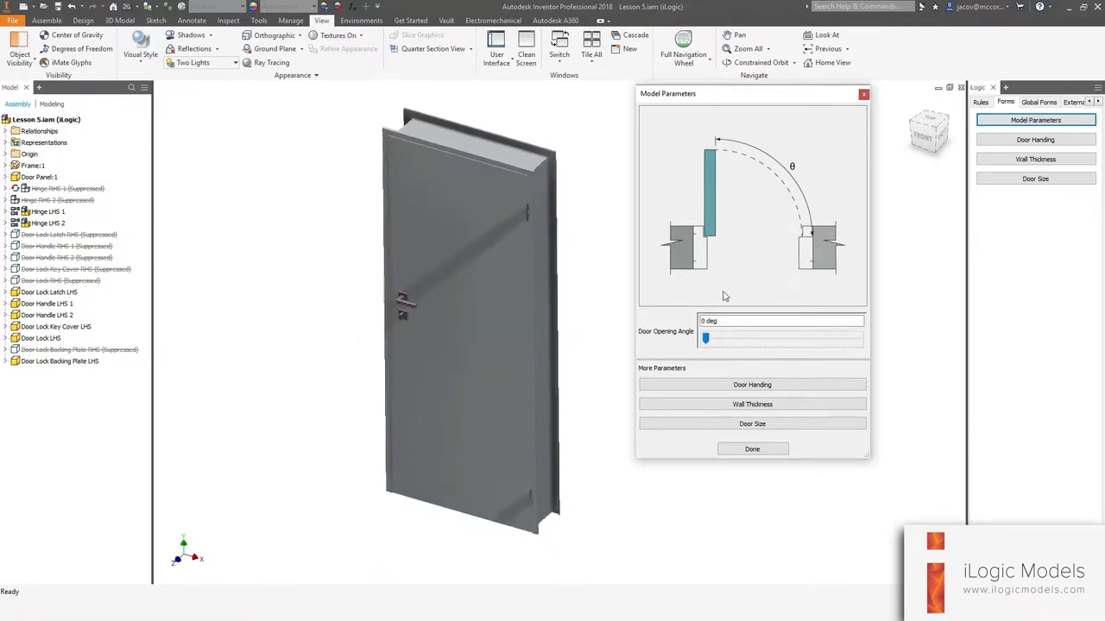
left_click(714, 392)
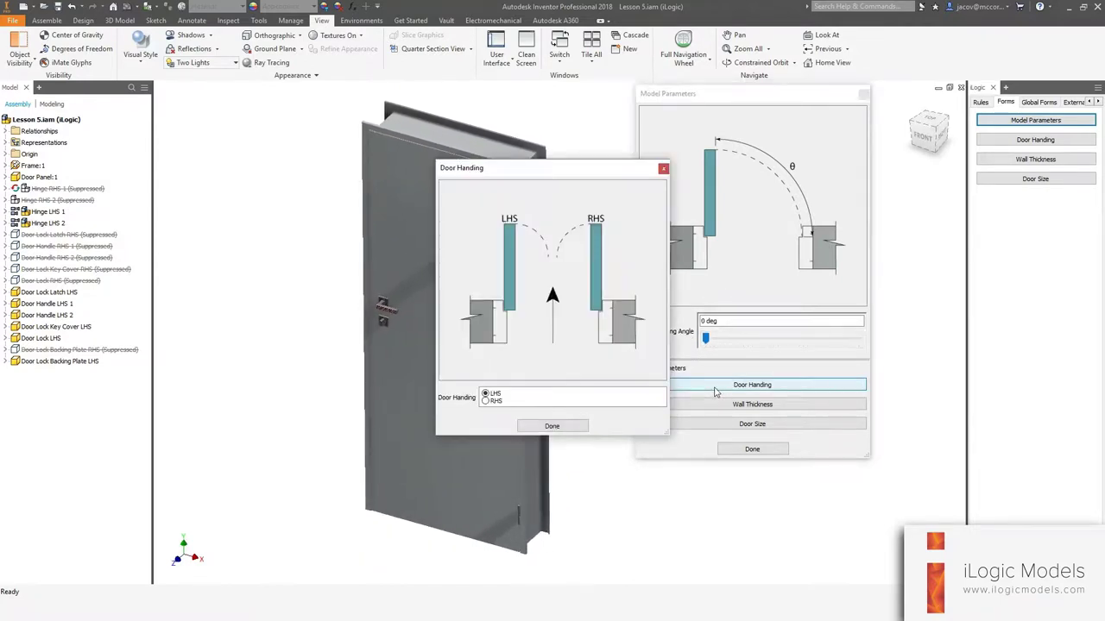
Set Door Handing to RHS, then swing the door open and back to closed.
left_click_drag(567, 167, 728, 164)
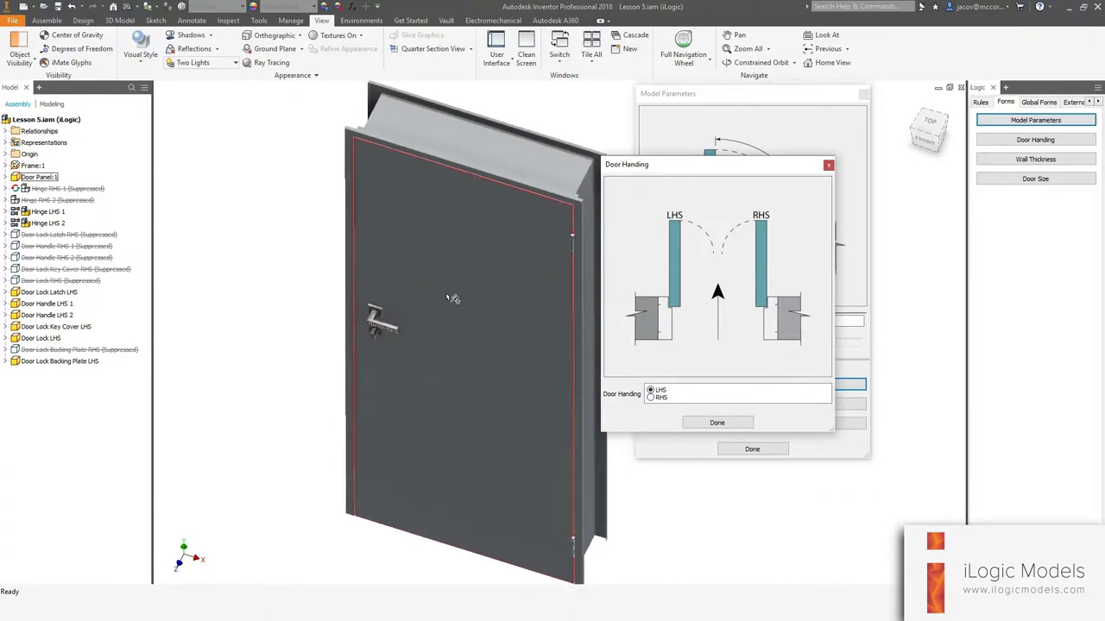
left_click(659, 398)
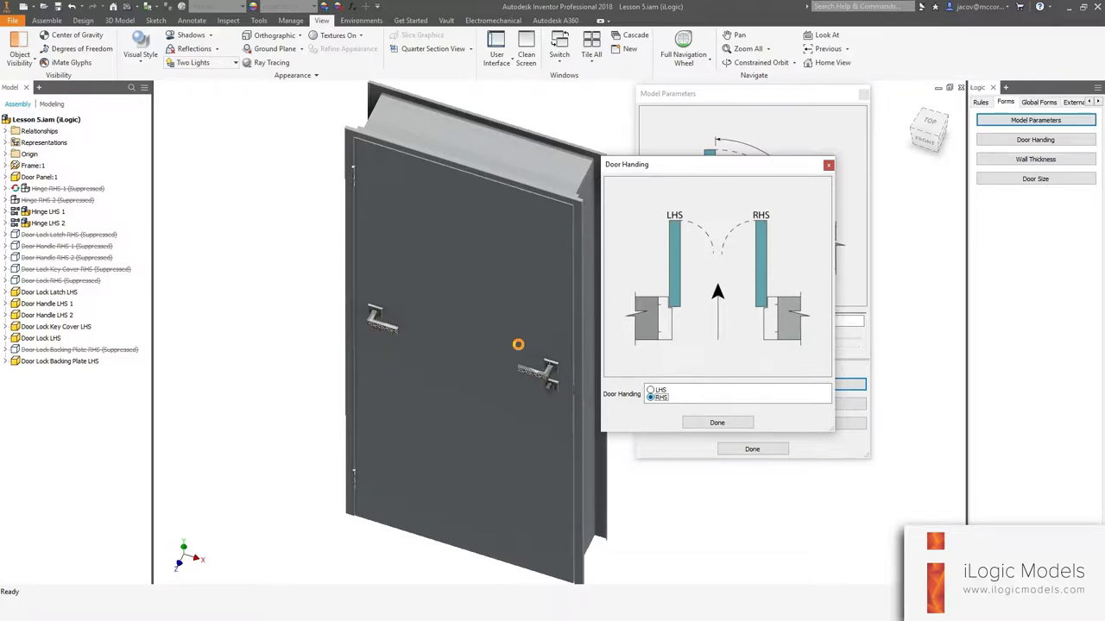
left_click(717, 422)
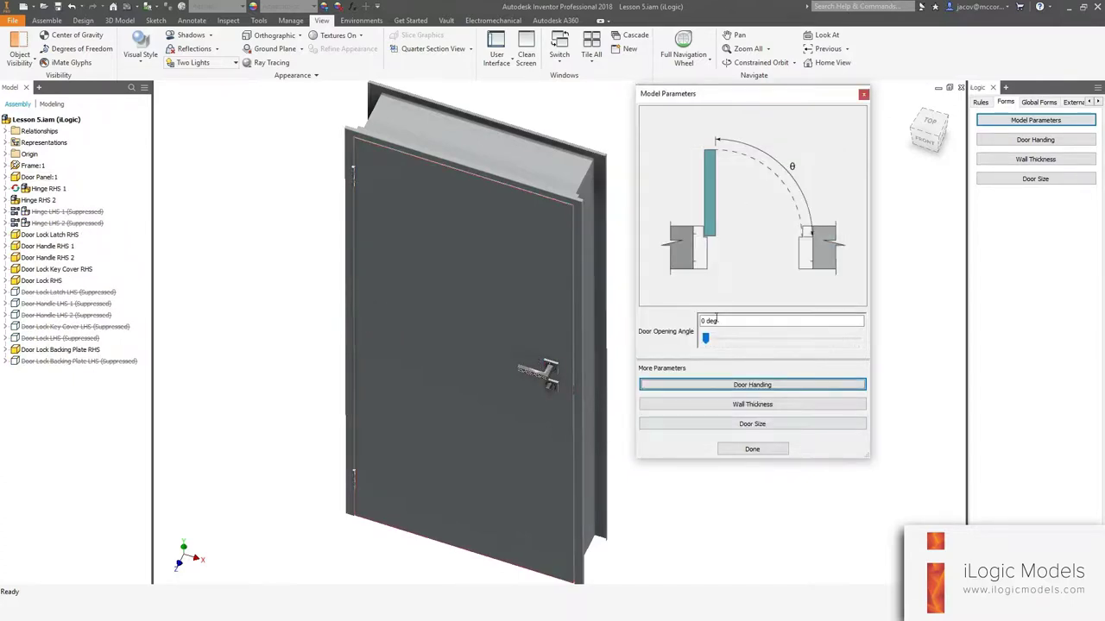
left_click_drag(705, 339, 682, 348)
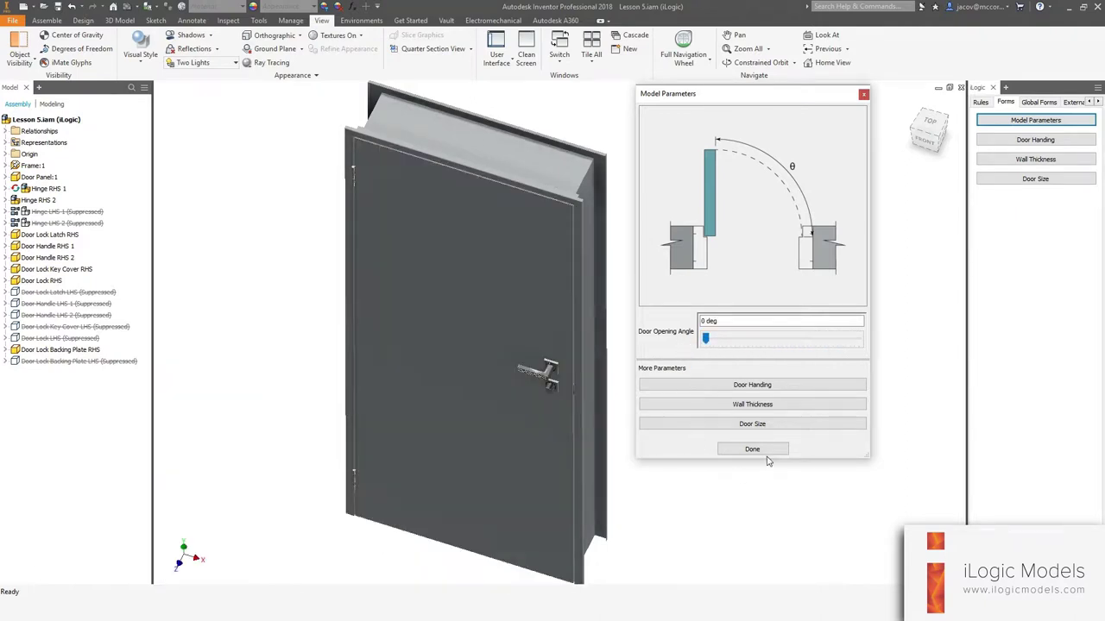
left_click(734, 411)
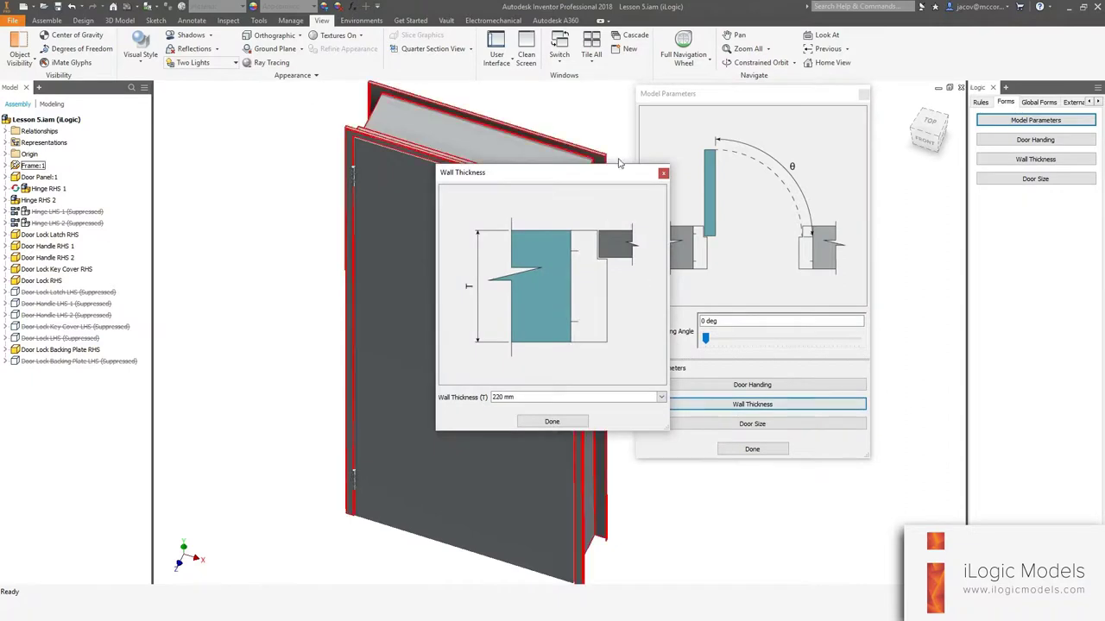
left_click_drag(592, 178, 790, 124)
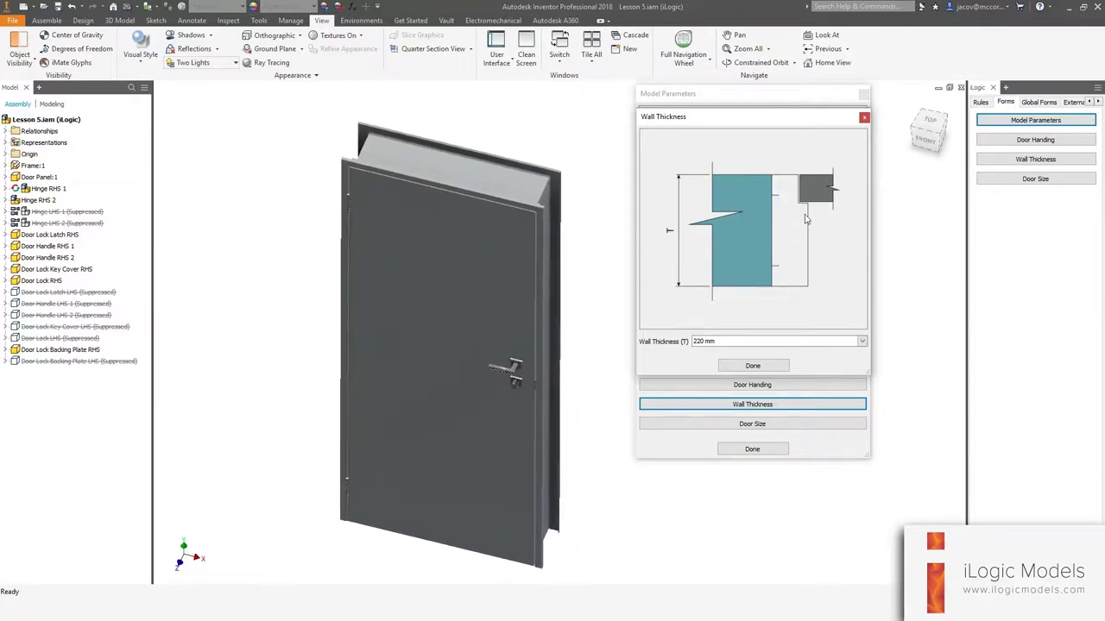
left_click(734, 342)
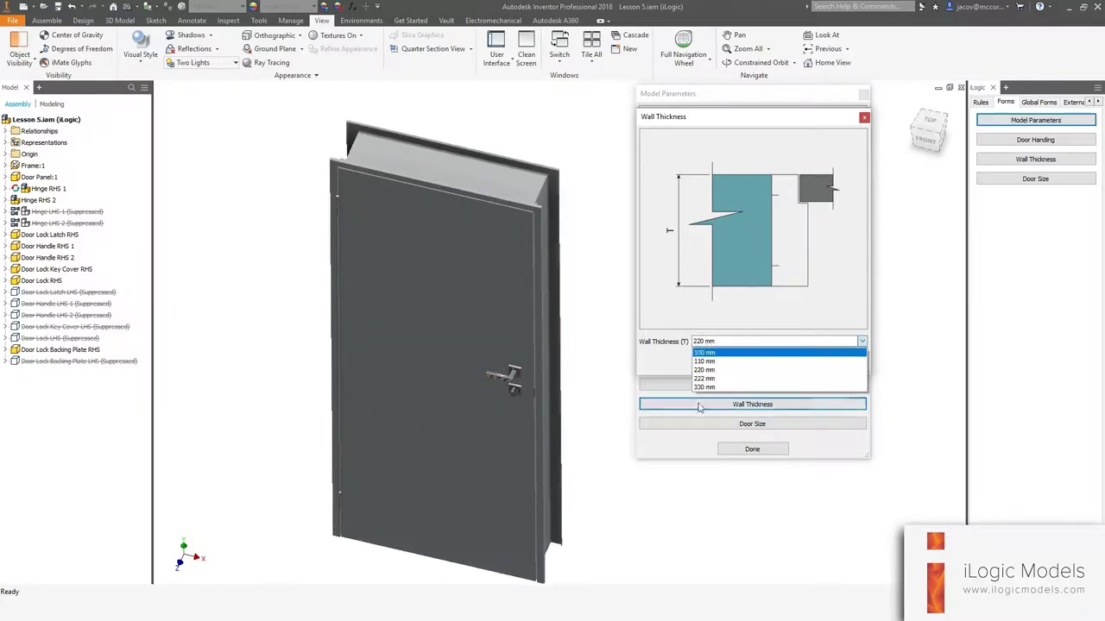
left_click(713, 360)
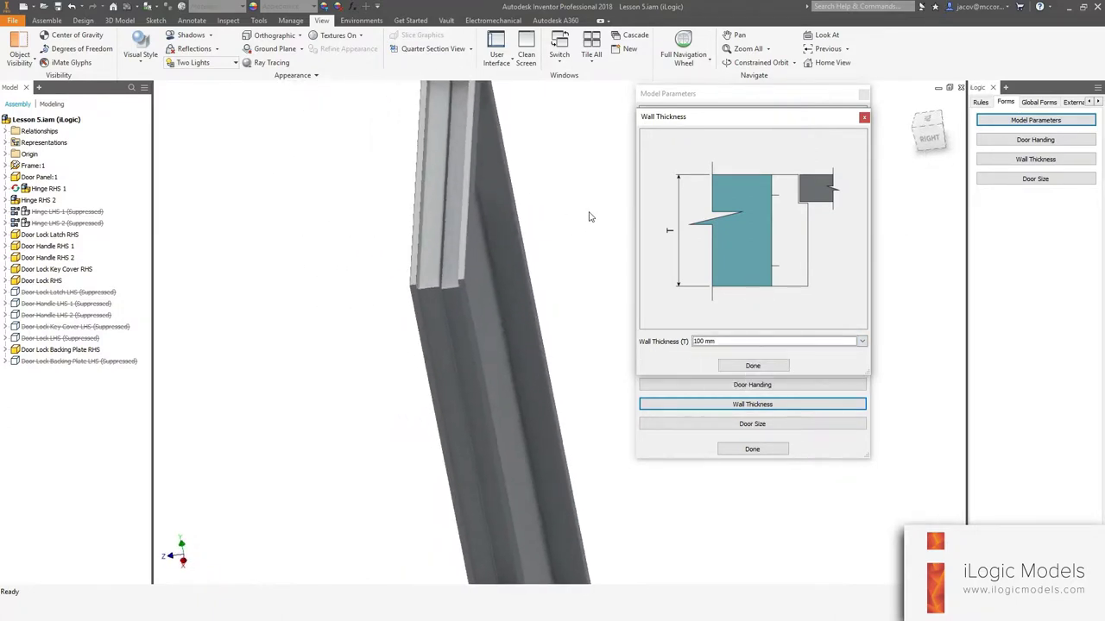
left_click(708, 341)
left_click(708, 361)
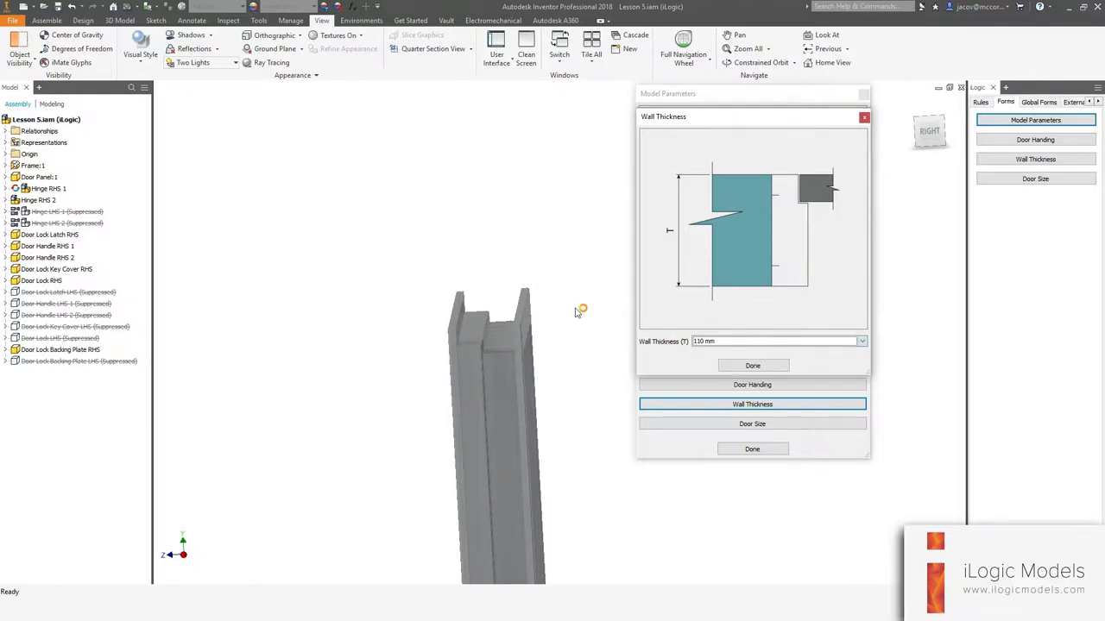
left_click(702, 342)
left_click(709, 375)
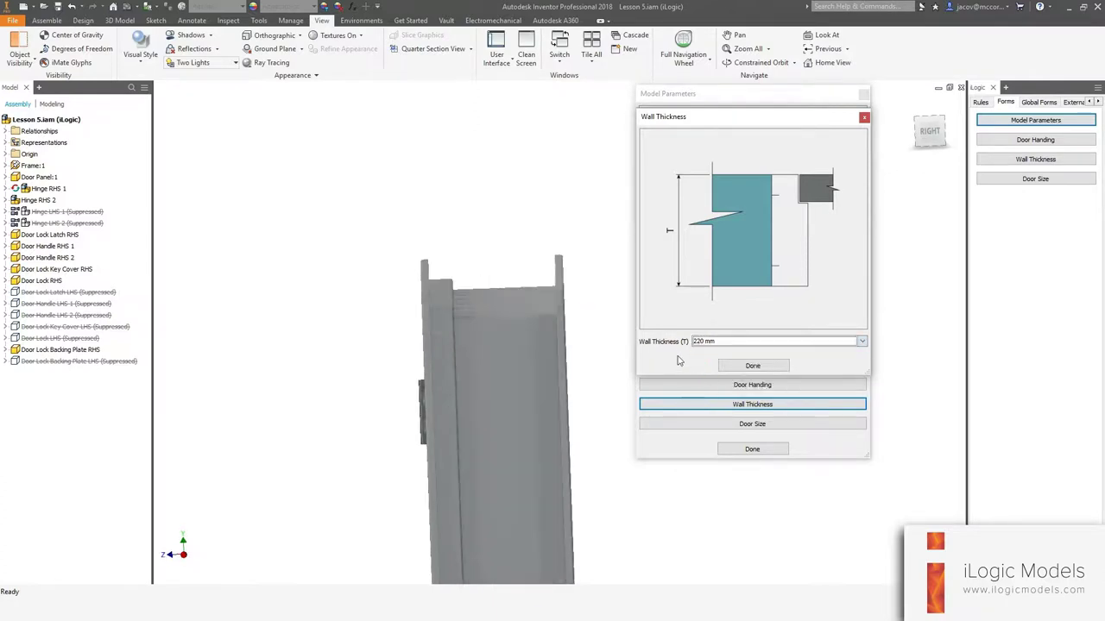
left_click(693, 343)
left_click(711, 385)
left_click(704, 343)
left_click(711, 394)
left_click(697, 341)
left_click(705, 367)
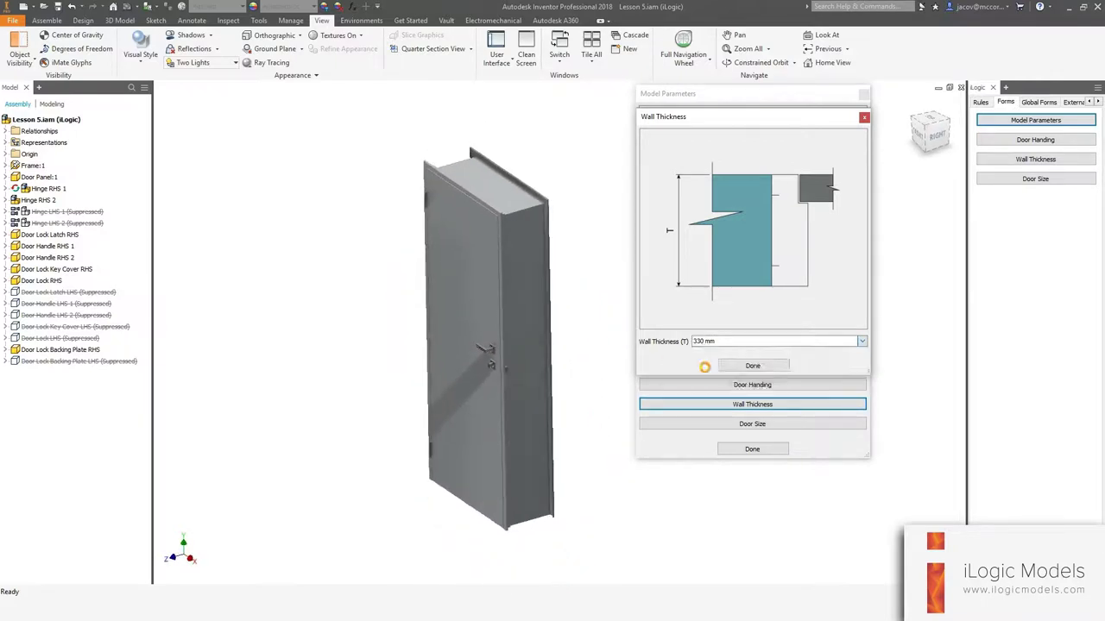
left_click(761, 365)
left_click(746, 424)
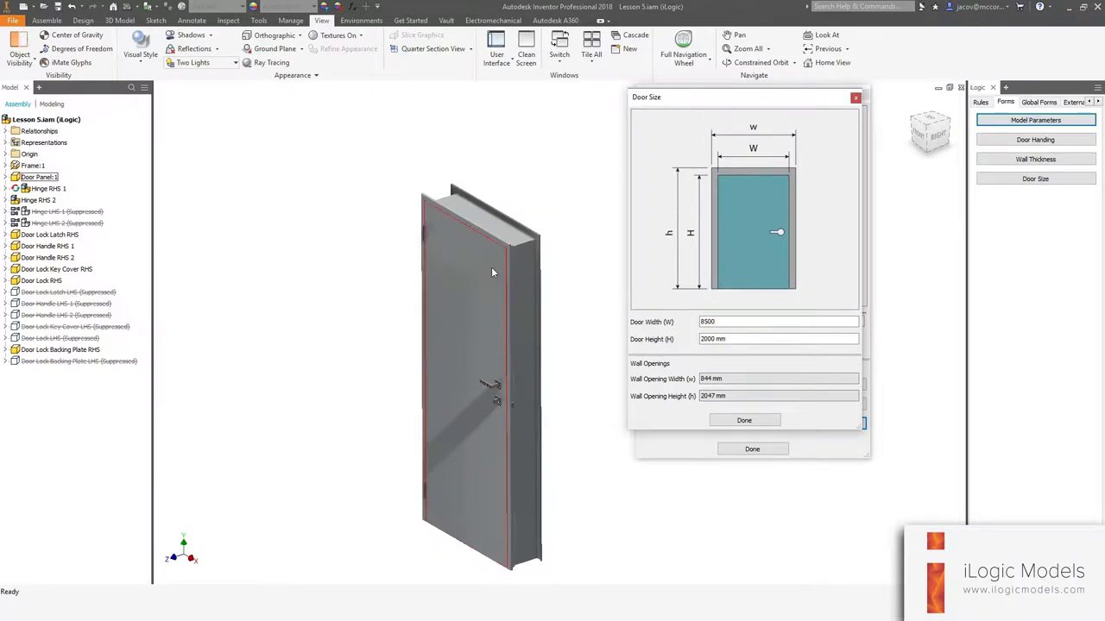
Enter 850 mm Door Width and 2200 mm Door Height in Door Size.
key("Return")
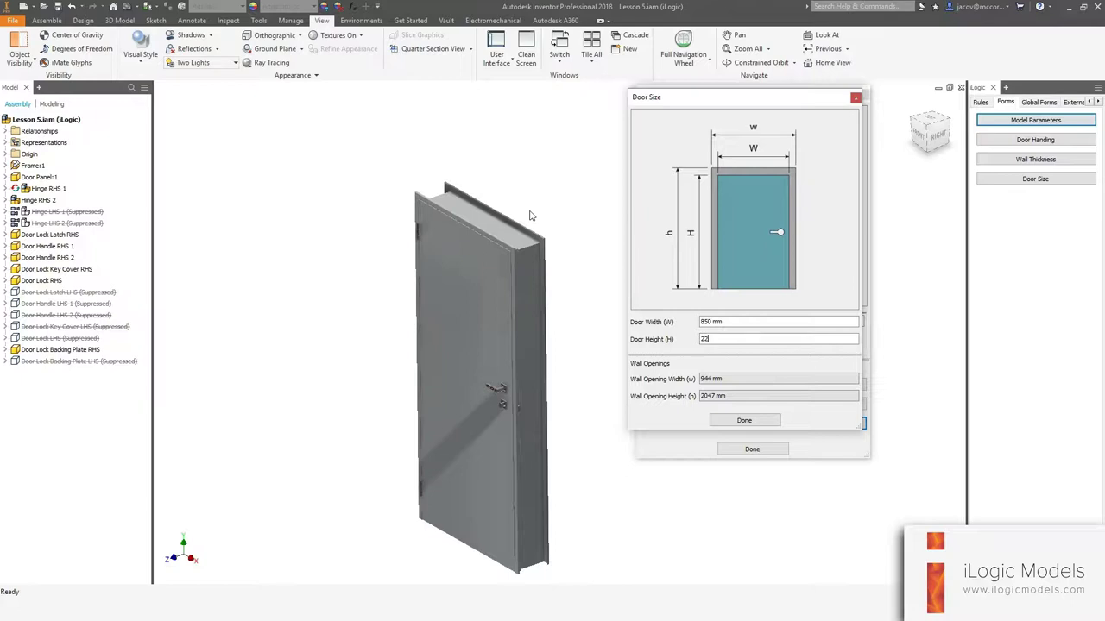
key("Return")
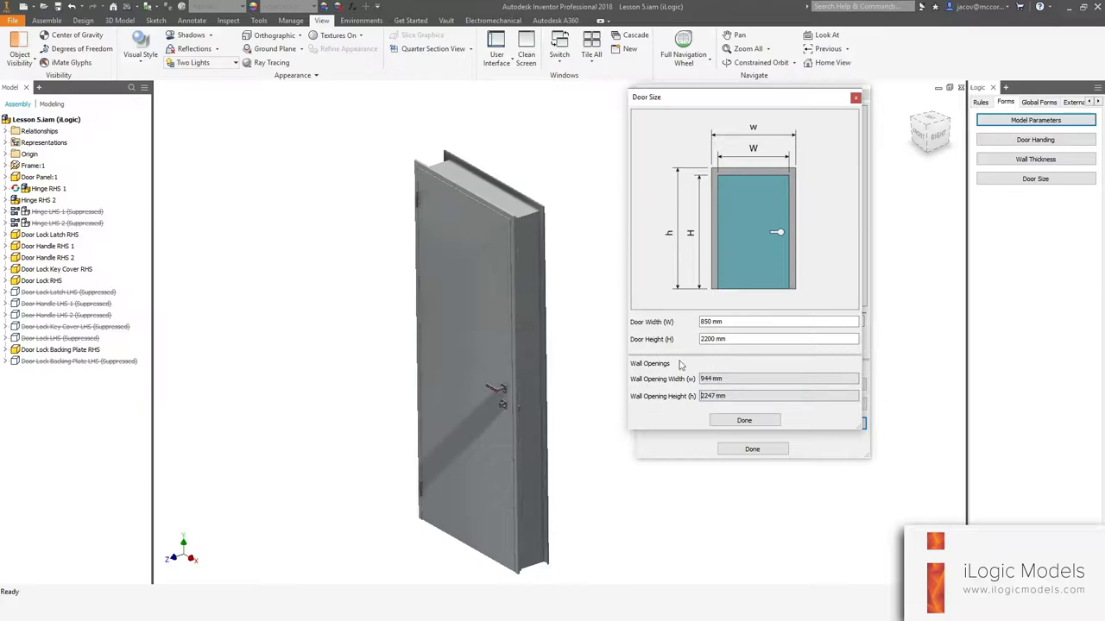
left_click(746, 421)
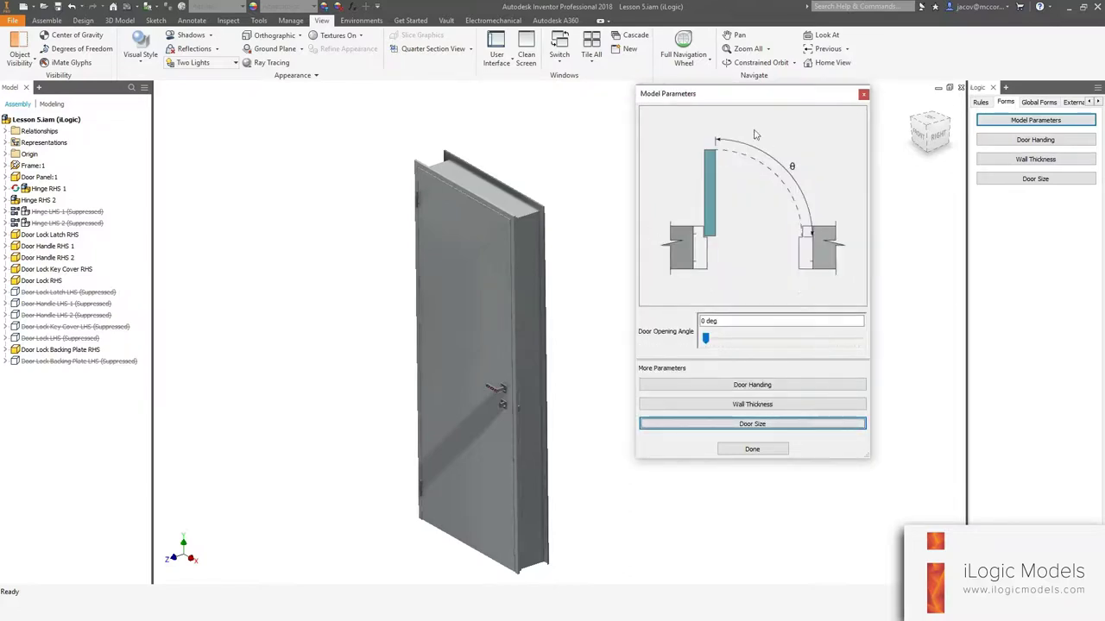
left_click_drag(715, 105, 732, 102)
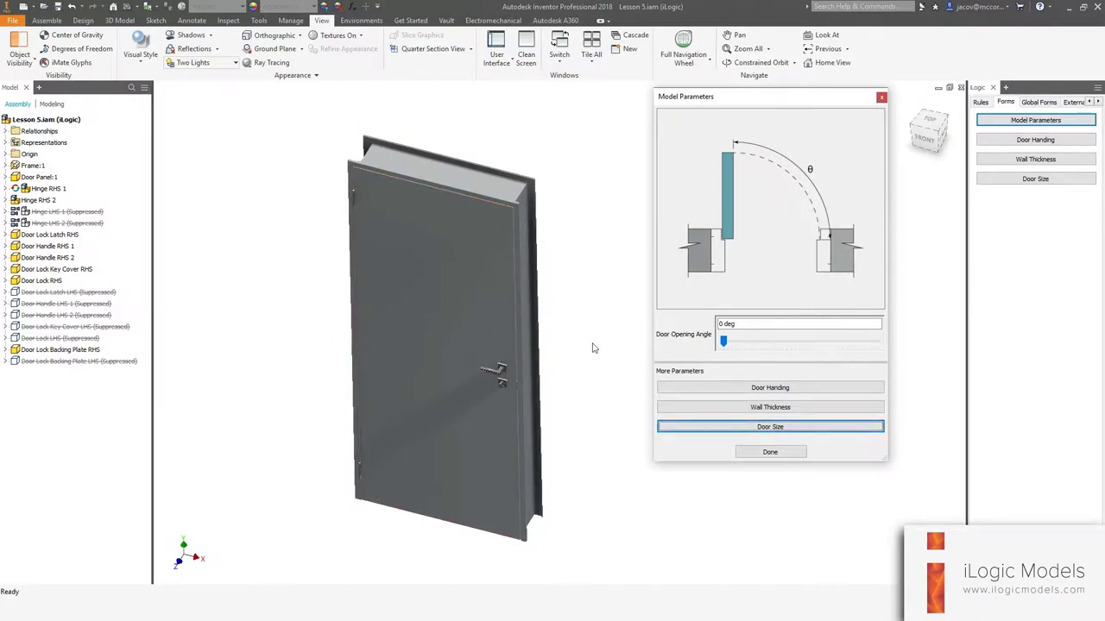
left_click(456, 270)
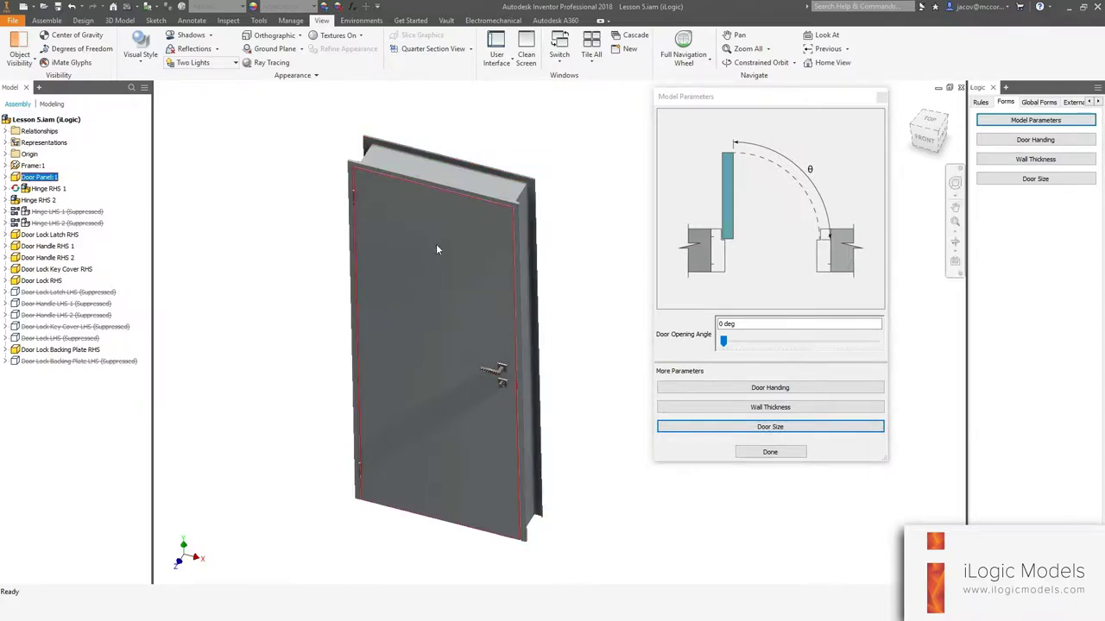
middle_click_drag(480, 360, 518, 206, "shift")
middle_click_drag(464, 372, 628, 423, "shift")
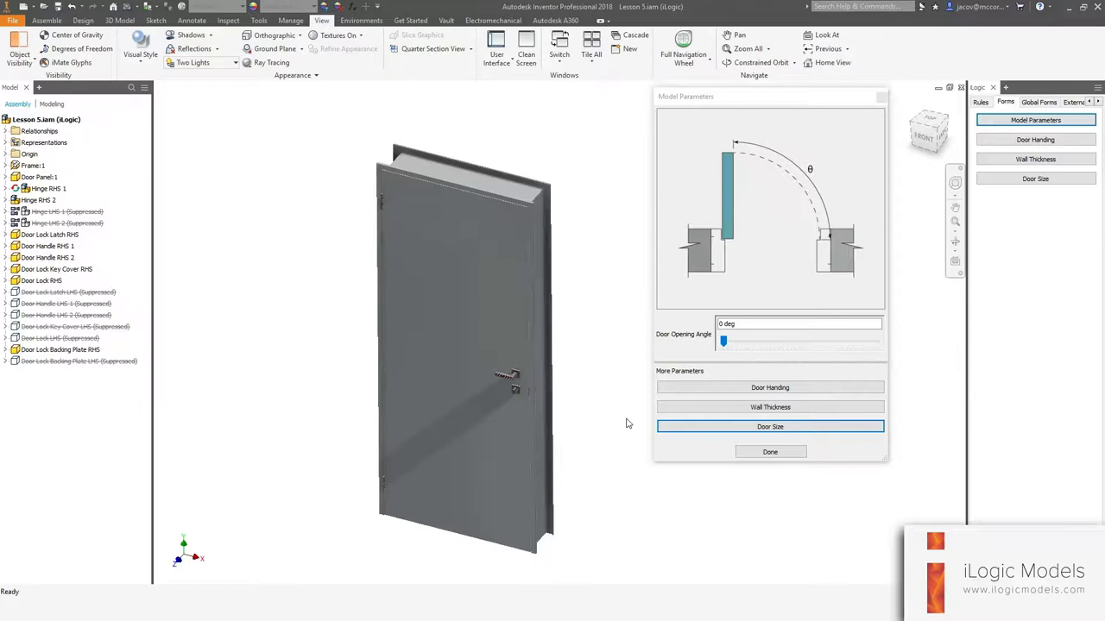
middle_click_drag(530, 237, 614, 402, "shift")
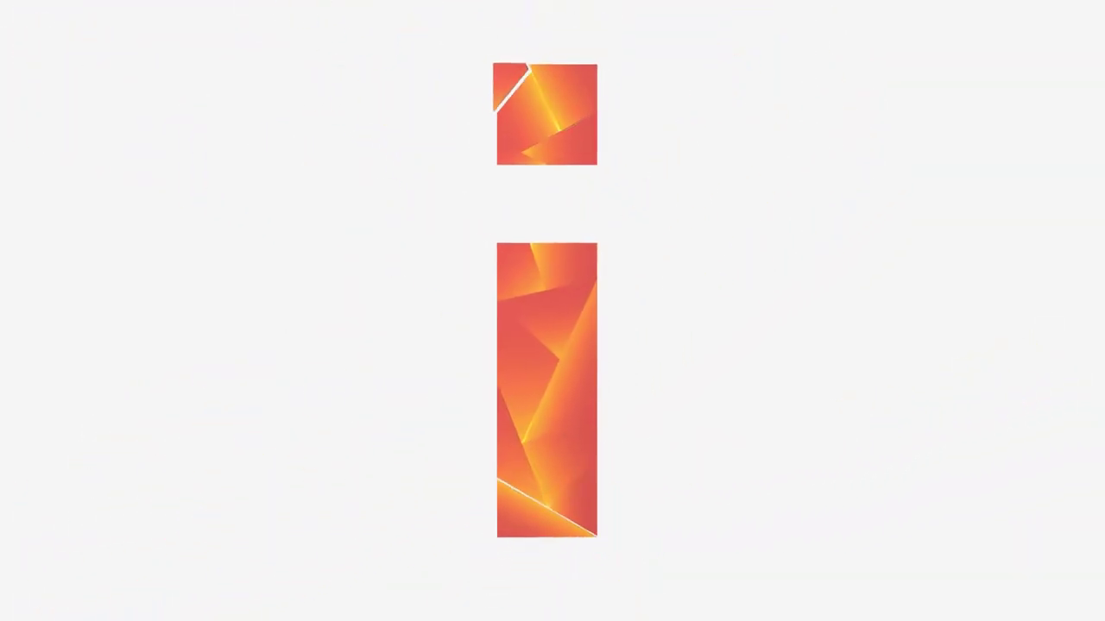
left_click(315, 333)
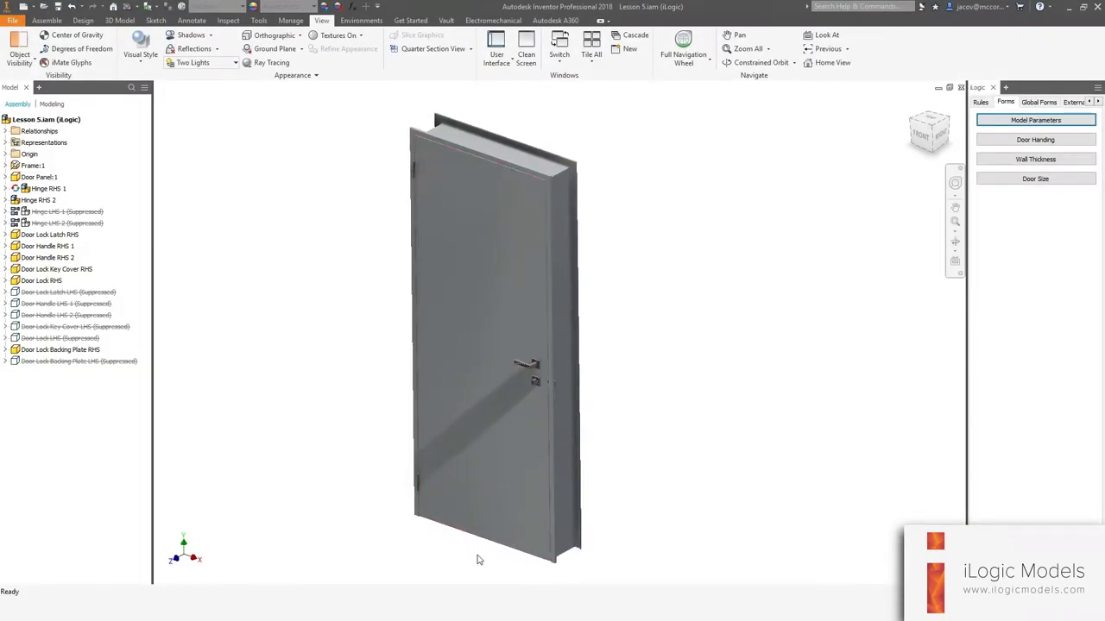
key("alt+Tab")
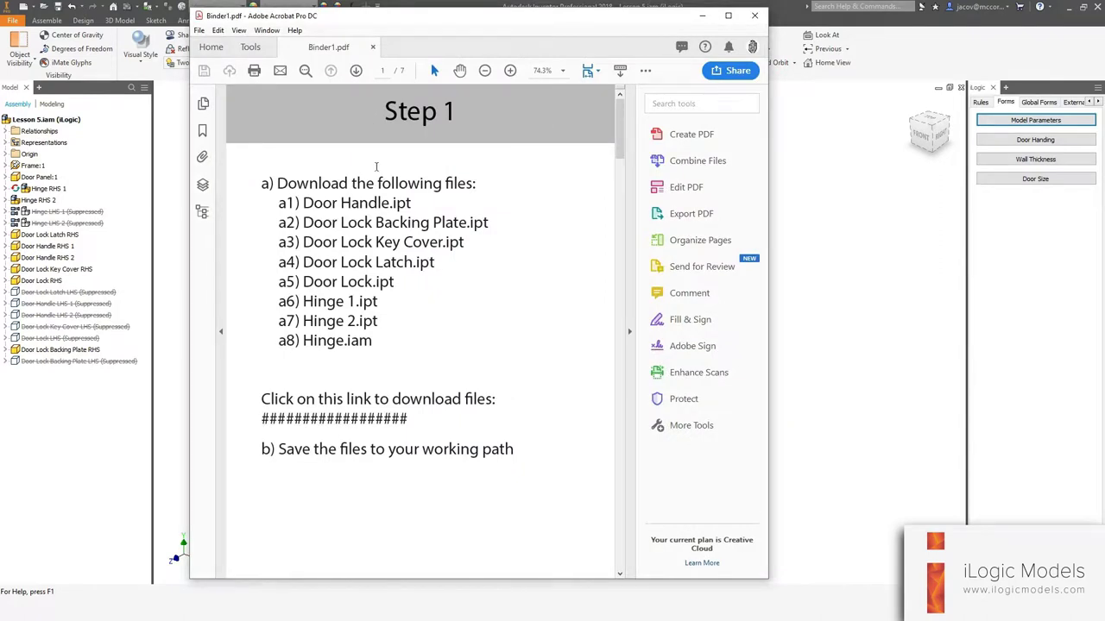
Scroll through the Binder1.pdf tutorial pages and back up to the start.
scroll(393, 188, "down", 15)
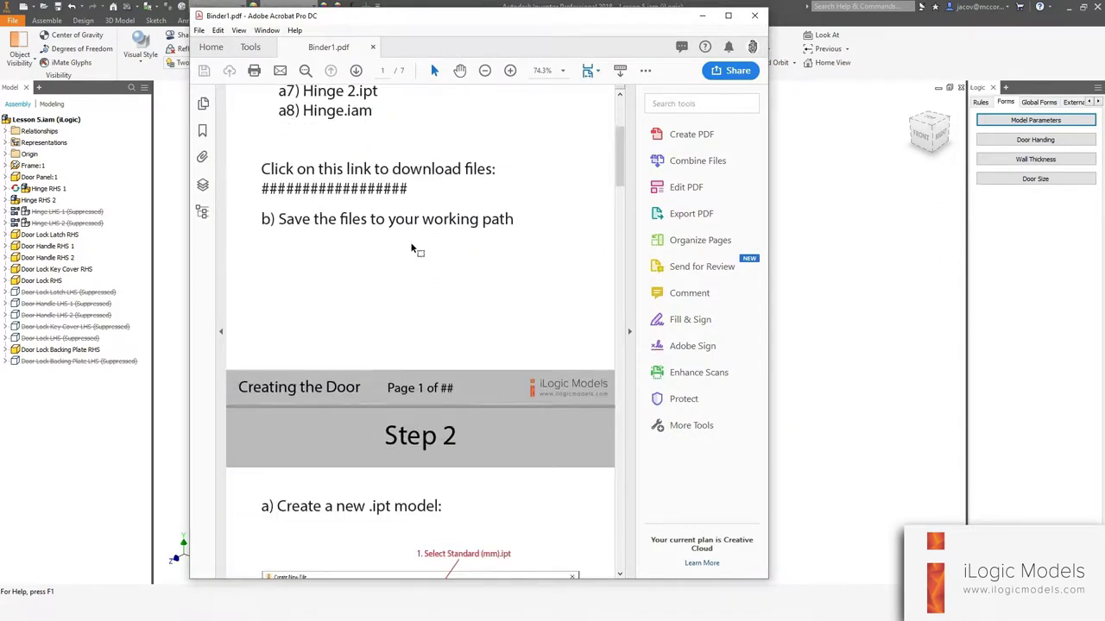
scroll(455, 191, "down", 15)
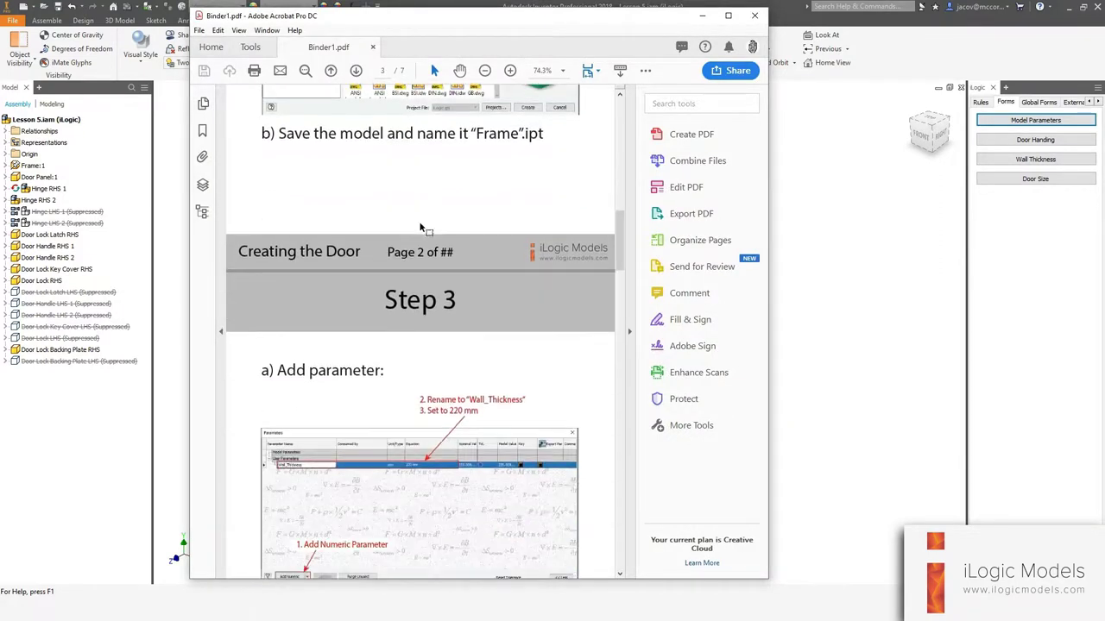
scroll(458, 204, "down", 15)
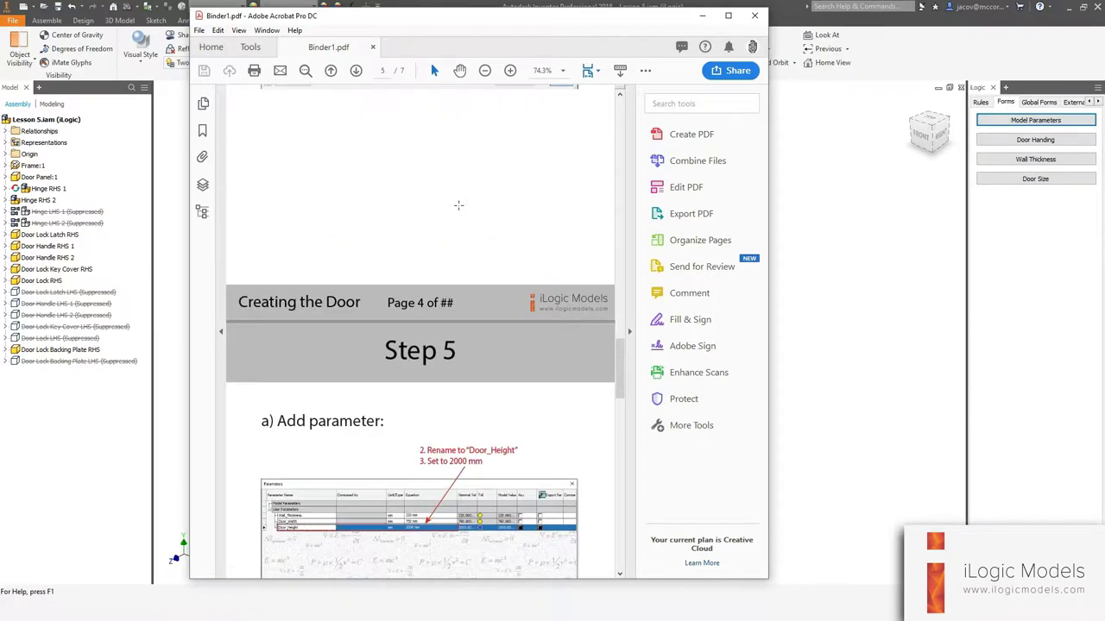
scroll(450, 181, "down", 15)
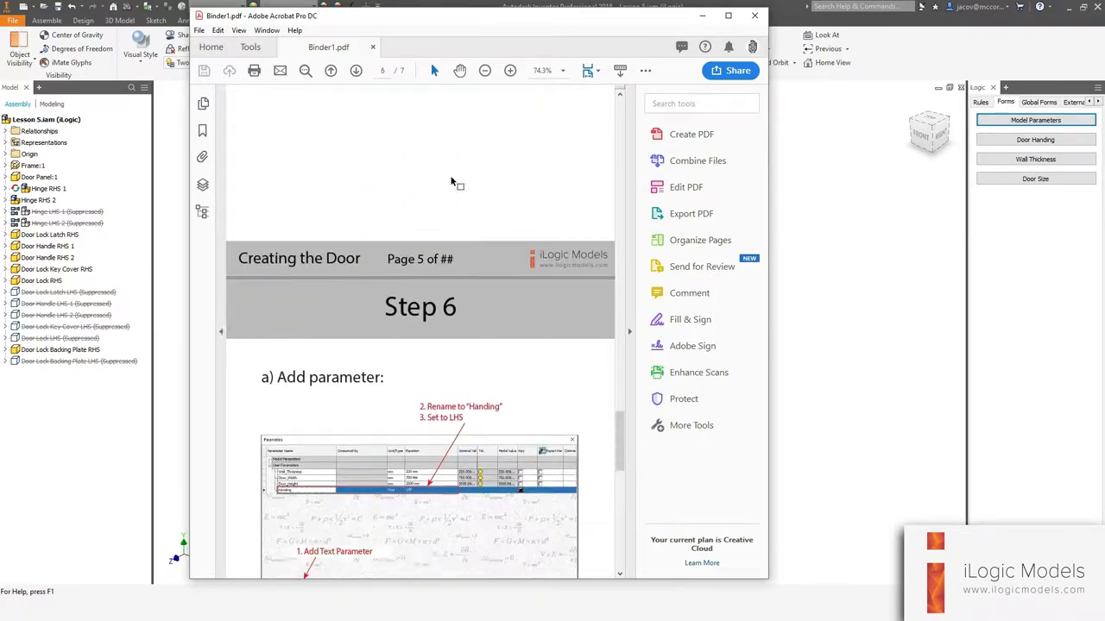
scroll(449, 176, "down", 10)
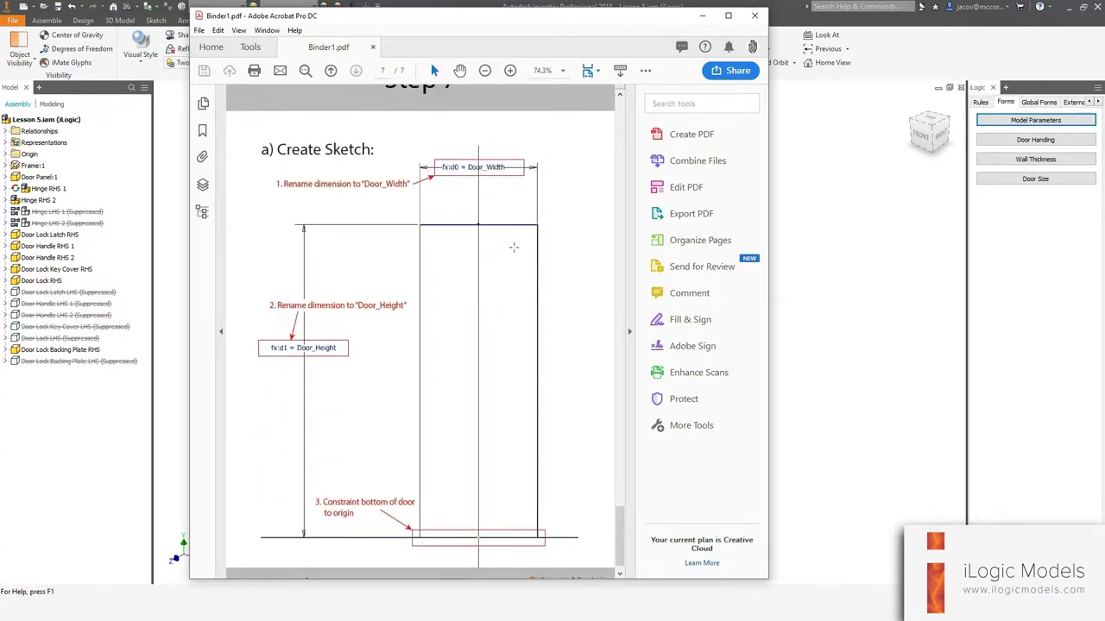
scroll(500, 247, "up", 12)
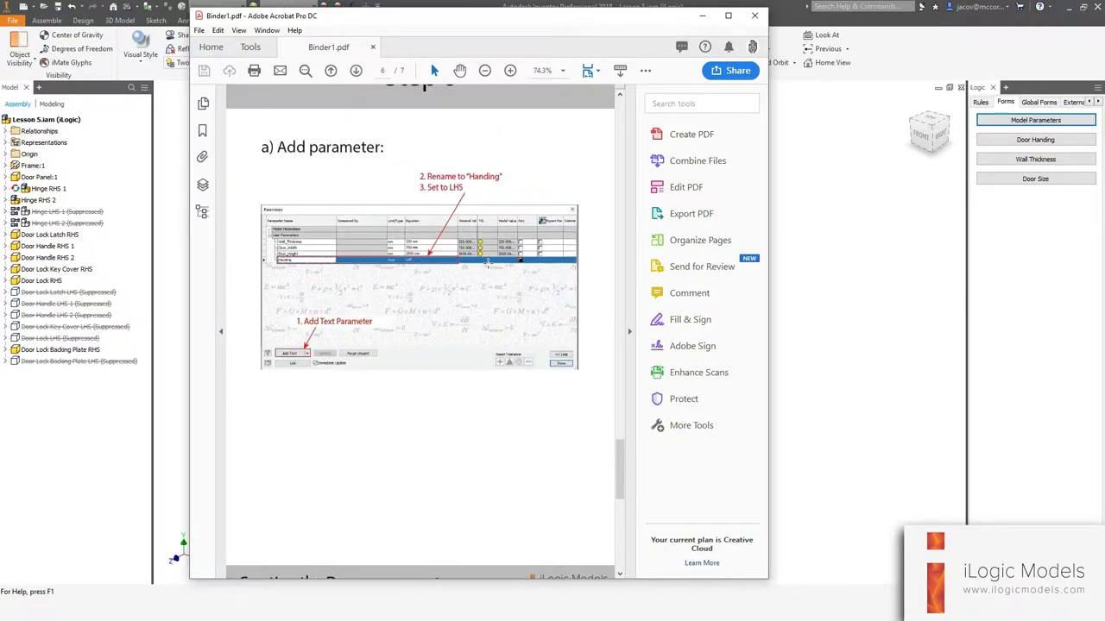
scroll(484, 275, "up", 12)
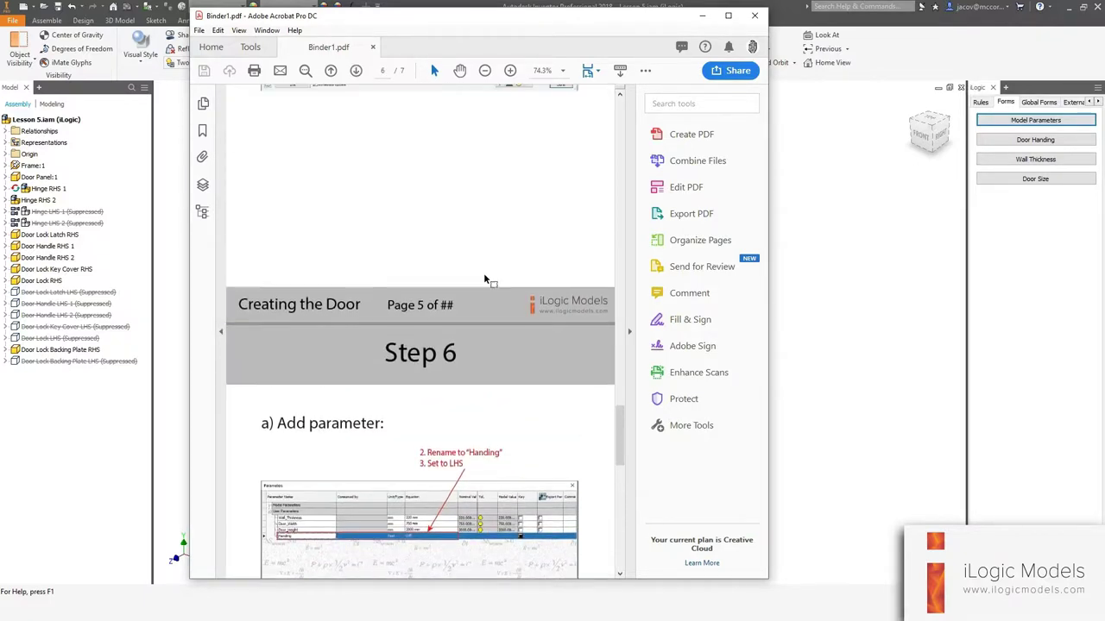
scroll(485, 274, "up", 10)
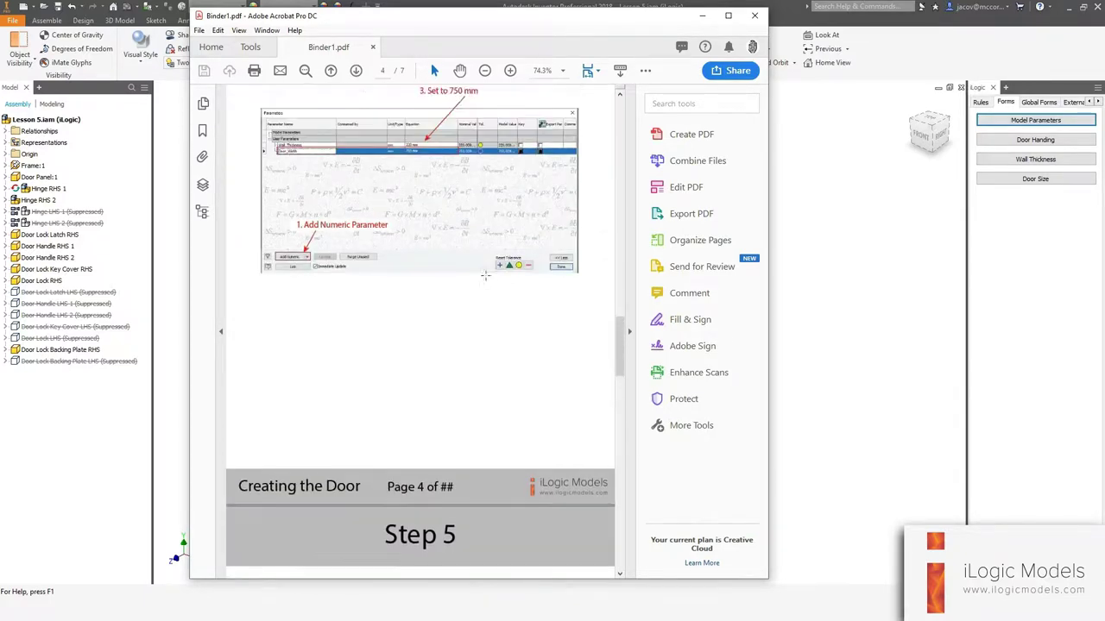
scroll(421, 300, "up", 14)
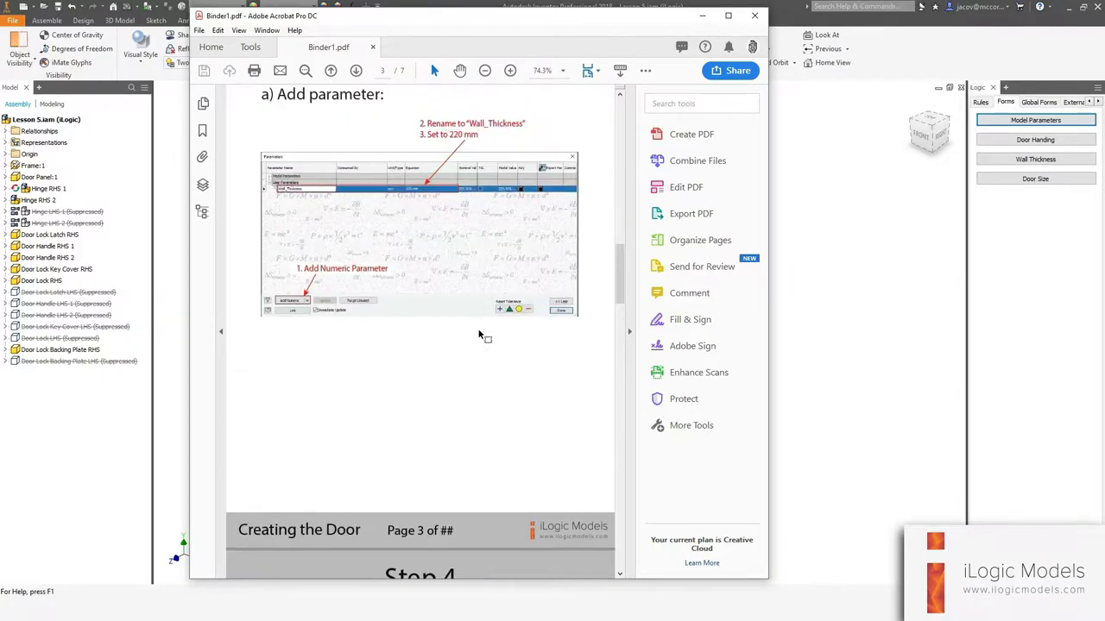
scroll(473, 310, "up", 15)
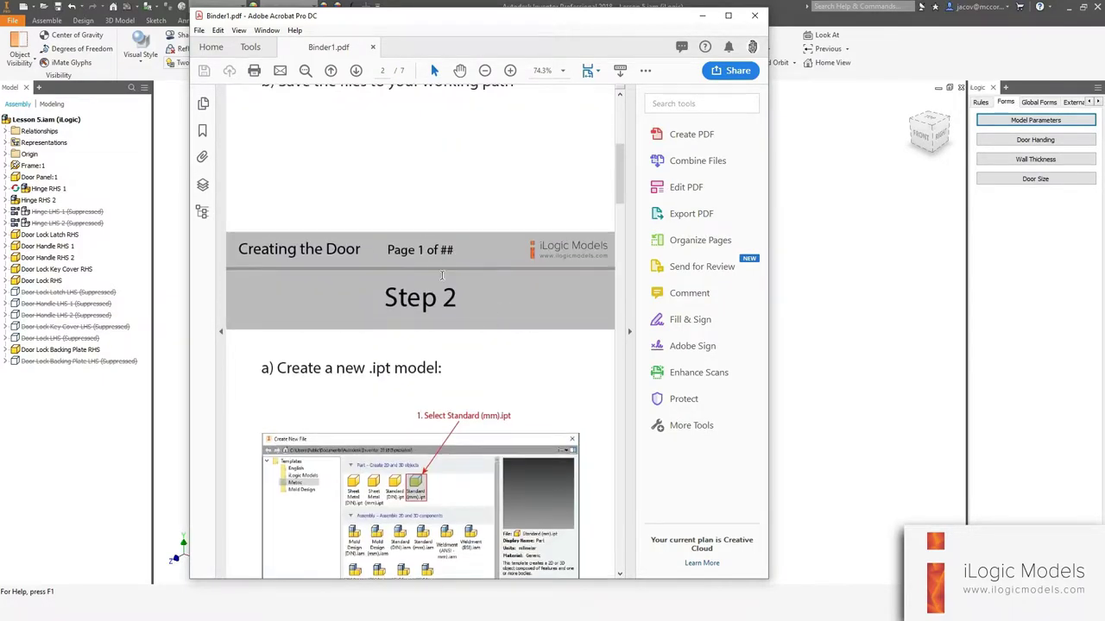
scroll(424, 273, "down", 15)
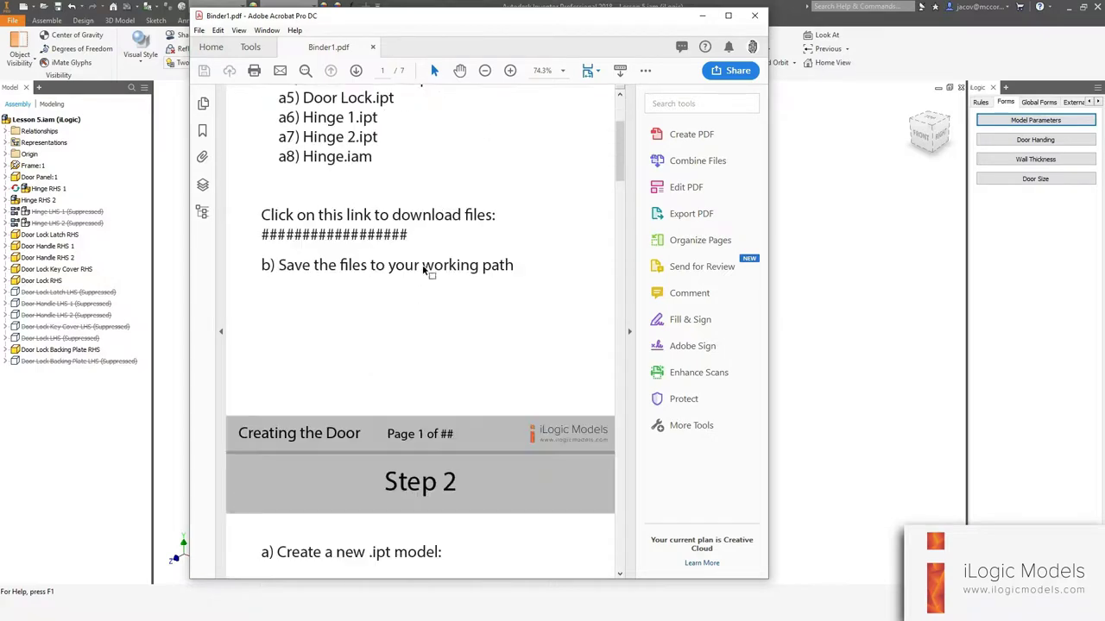
scroll(452, 323, "up", 7)
scroll(452, 323, "up", 7)
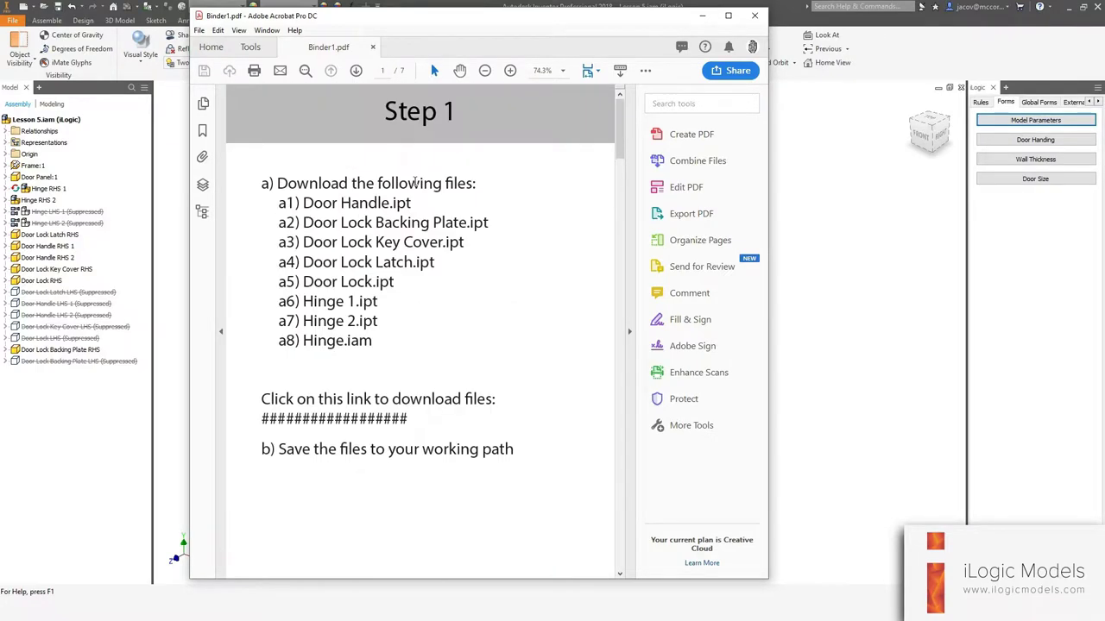
Highlight the step headings while paging down to Step 7, then minimize Acrobat.
left_click_drag(385, 113, 482, 127)
scroll(440, 269, "down", 7)
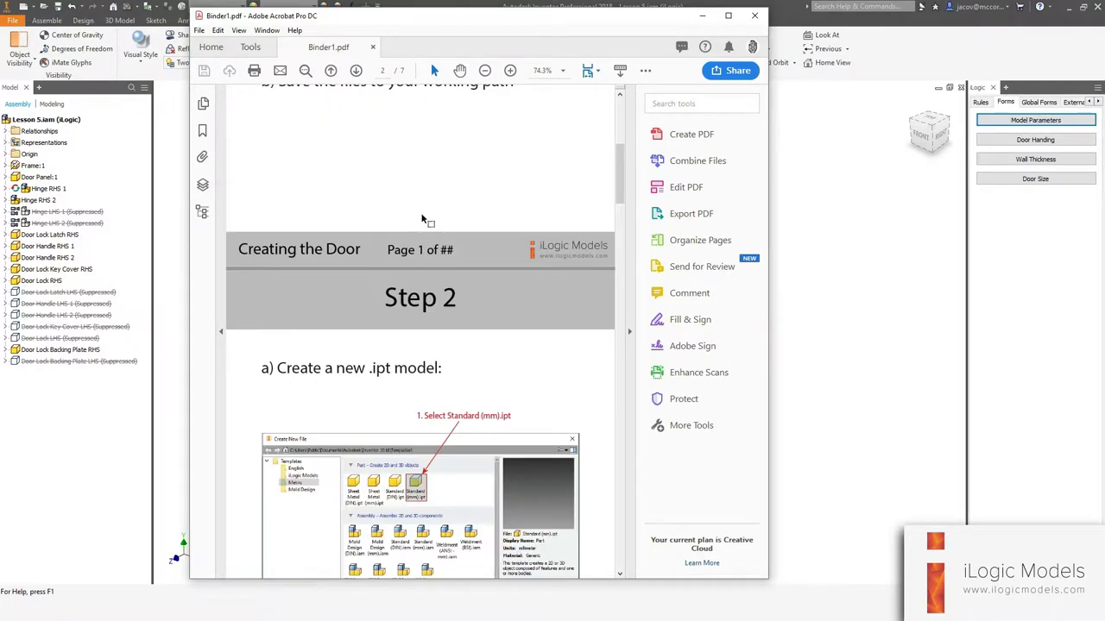
left_click_drag(384, 107, 412, 240)
scroll(414, 246, "down", 7)
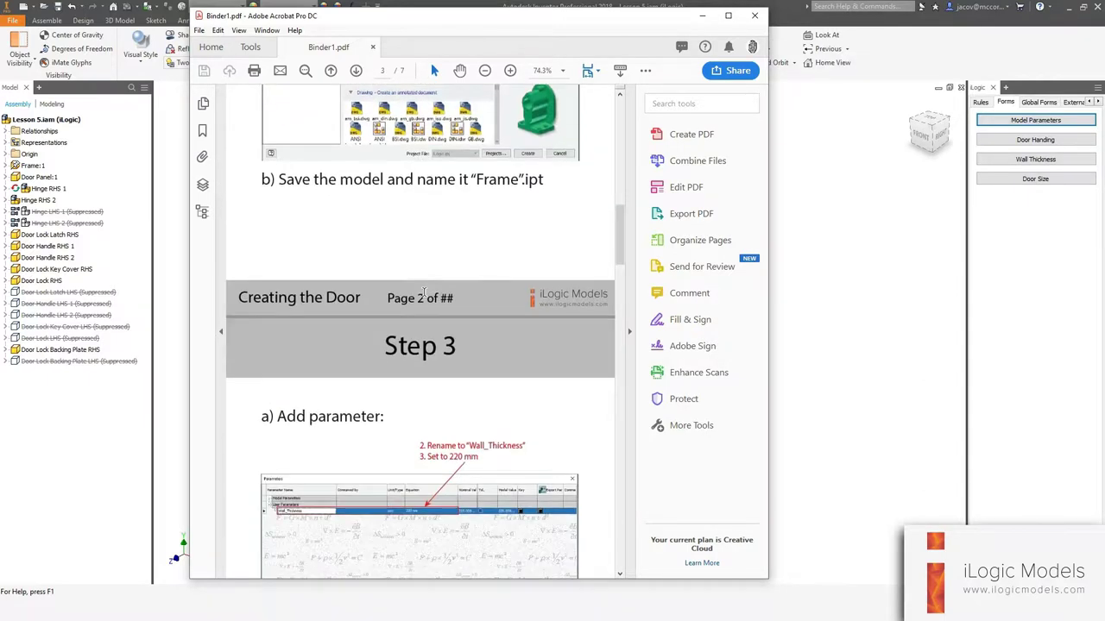
left_click_drag(385, 339, 387, 418)
scroll(466, 216, "down", 8)
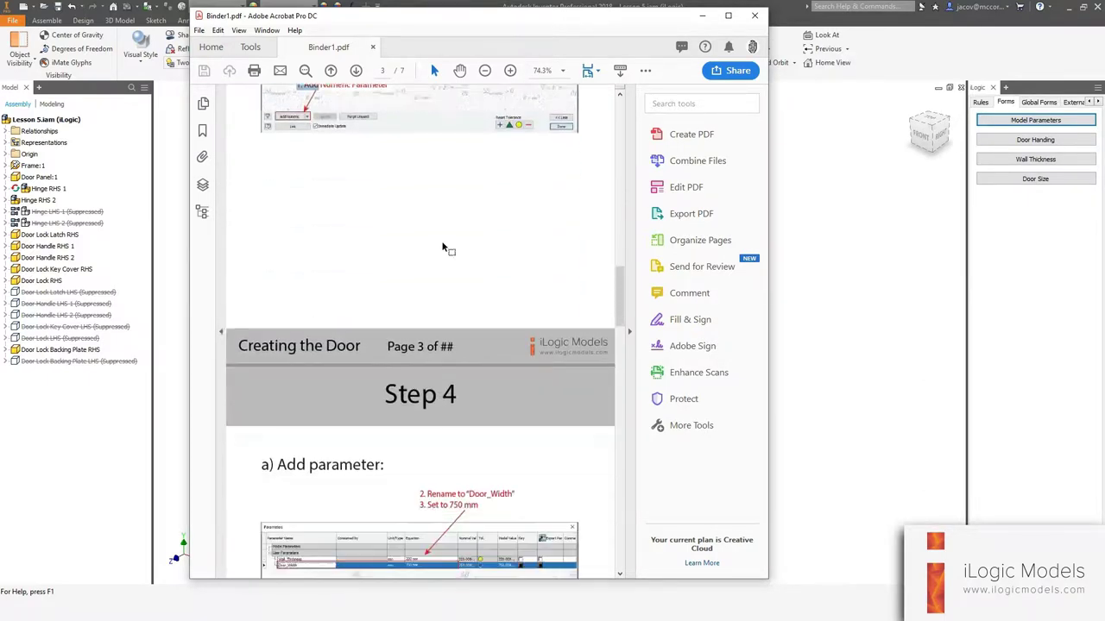
left_click_drag(387, 253, 468, 324)
scroll(431, 316, "down", 7)
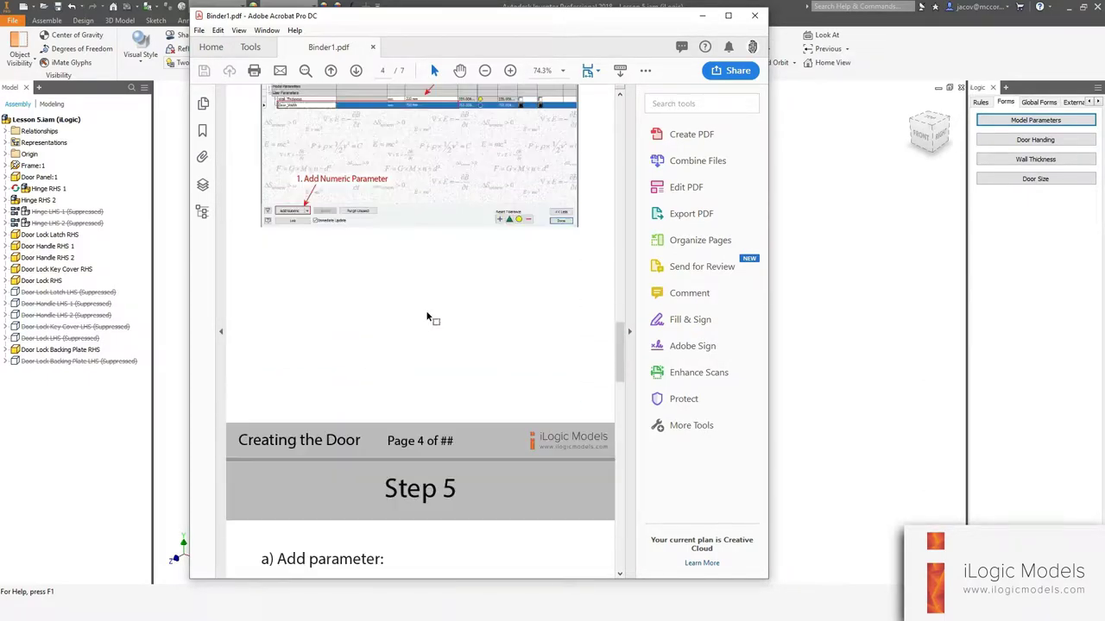
left_click_drag(386, 279, 318, 505)
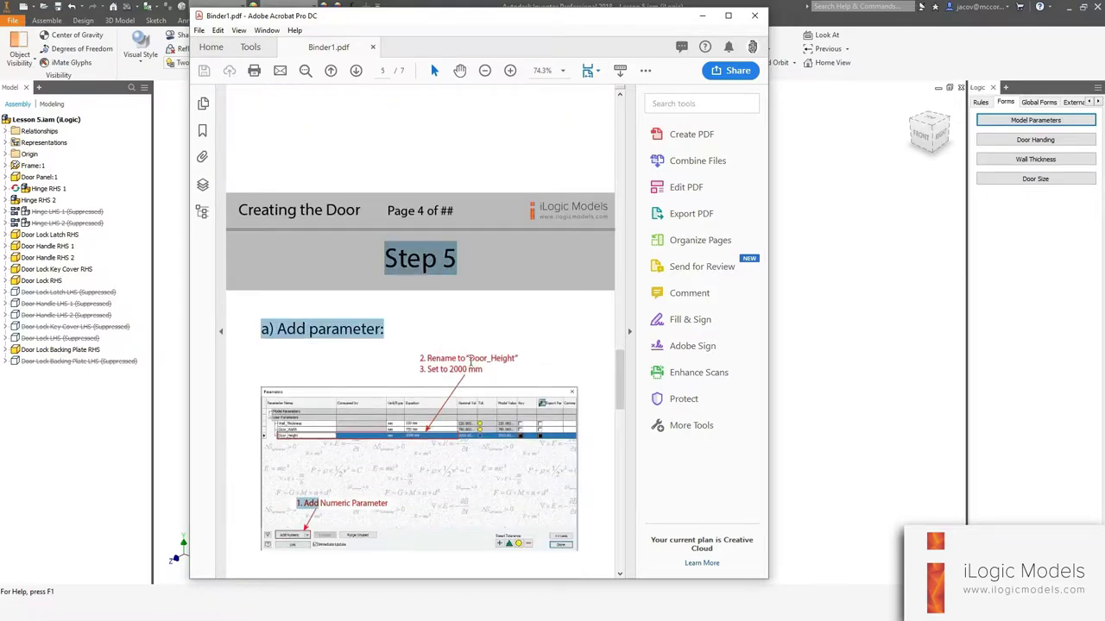
scroll(414, 323, "down", 8)
scroll(412, 321, "down", 3)
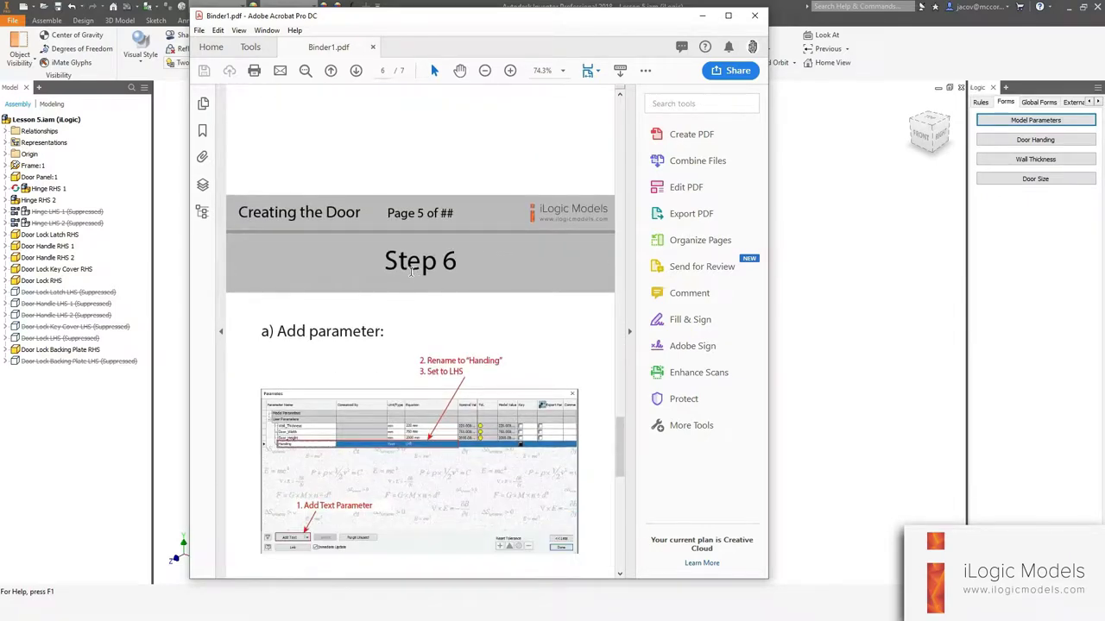
scroll(449, 310, "down", 12)
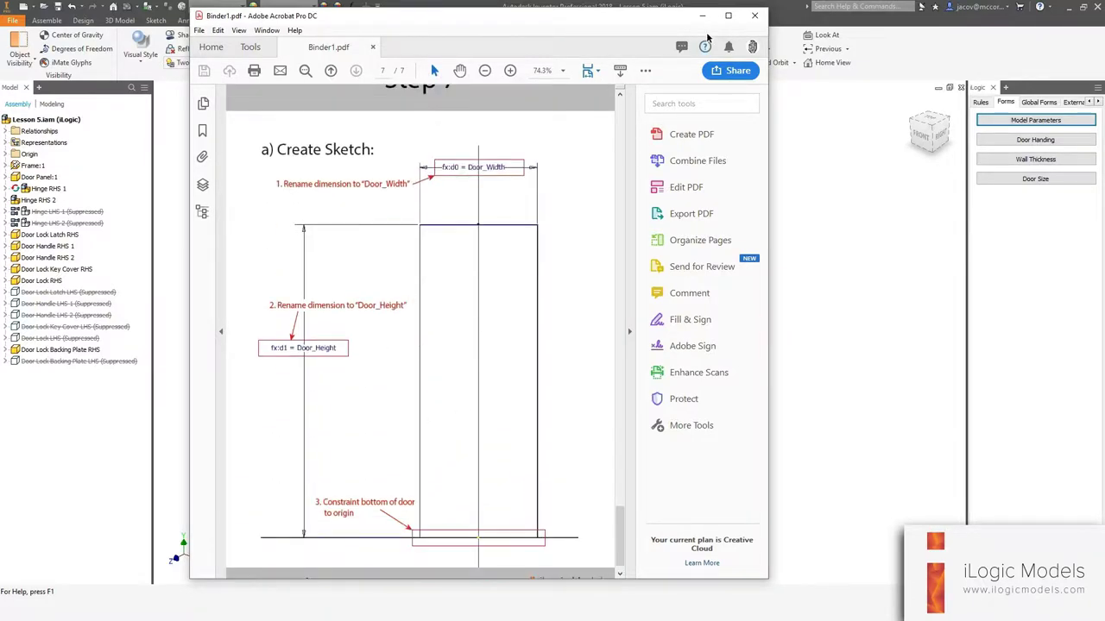
left_click(701, 16)
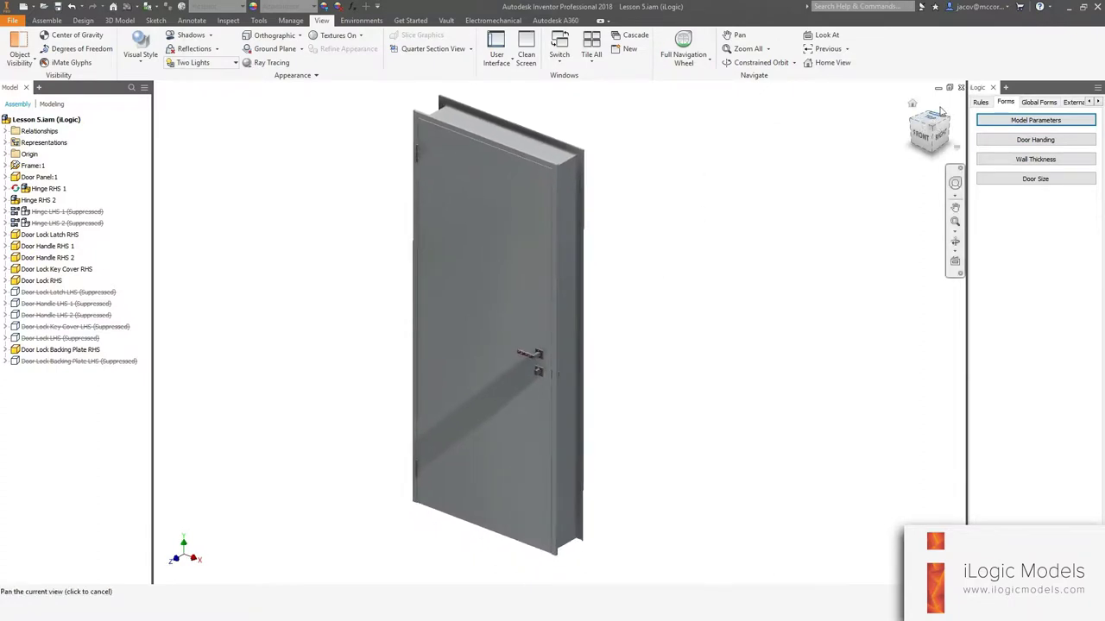
Close the Lesson 5 assembly, saving changes to its files.
left_click(960, 87)
left_click(446, 327)
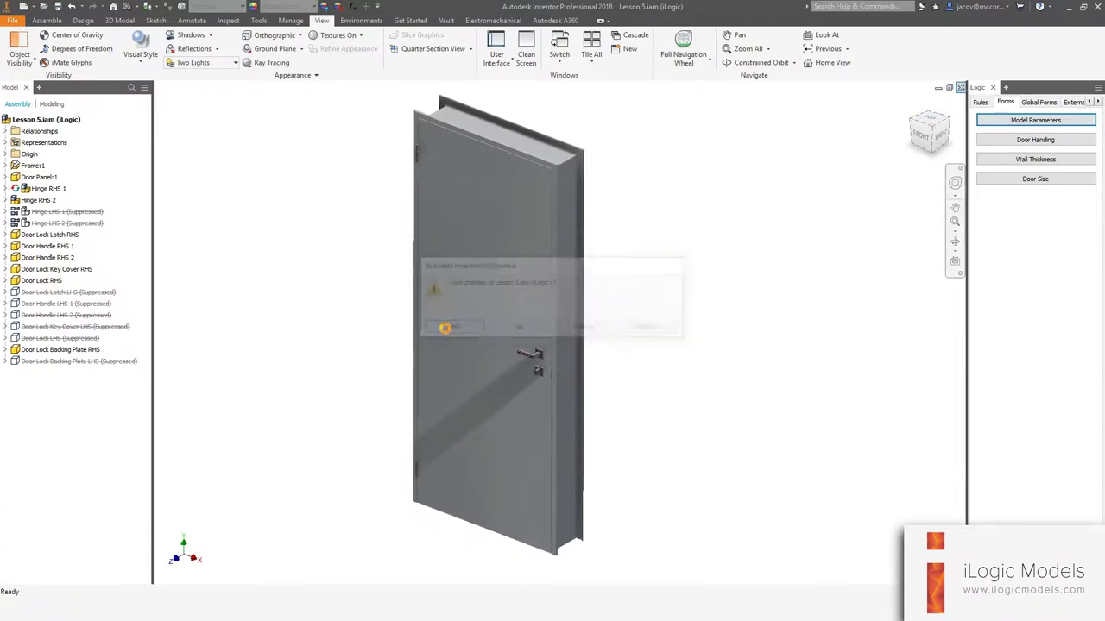
left_click(607, 254)
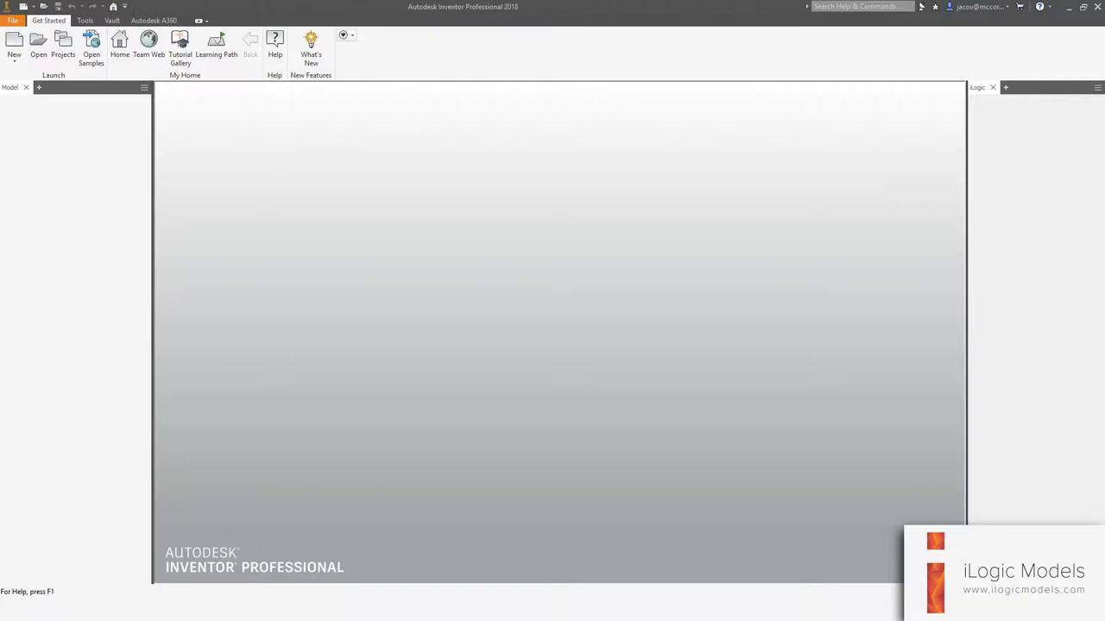
key("alt+Tab")
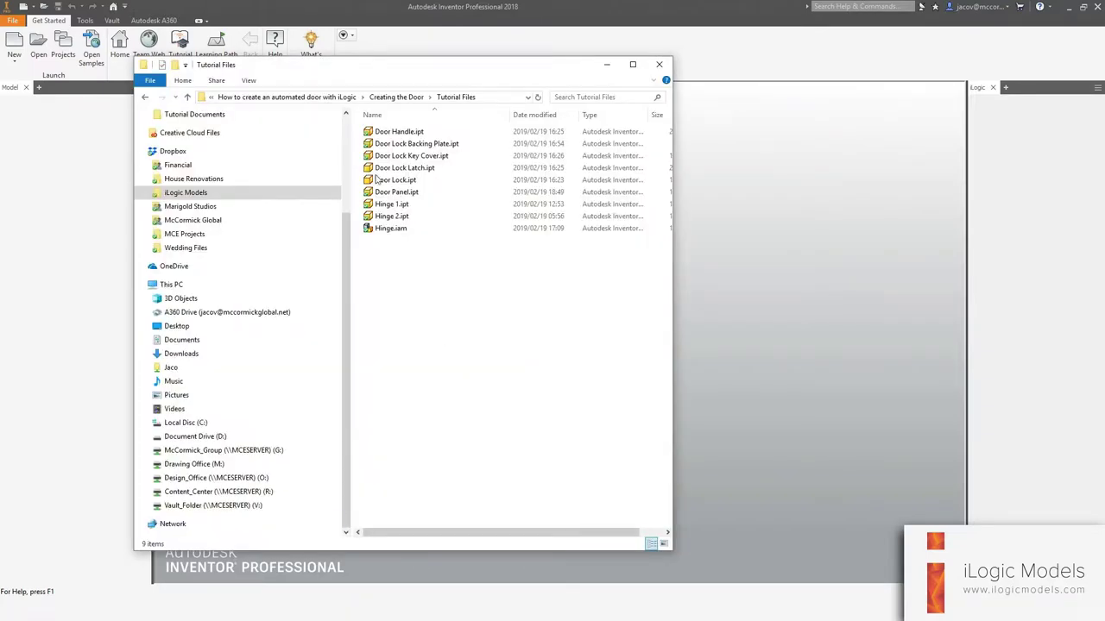
Delete Door Panel.ipt from the Tutorial Files folder.
left_click_drag(385, 73, 474, 92)
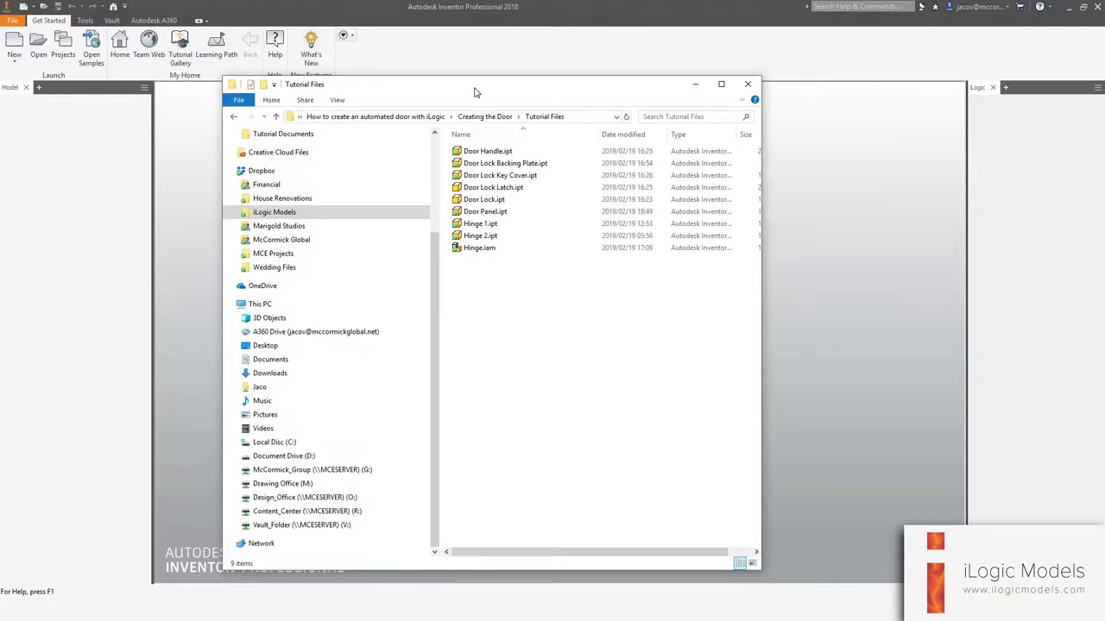
left_click(473, 152)
left_click(479, 248, "shift")
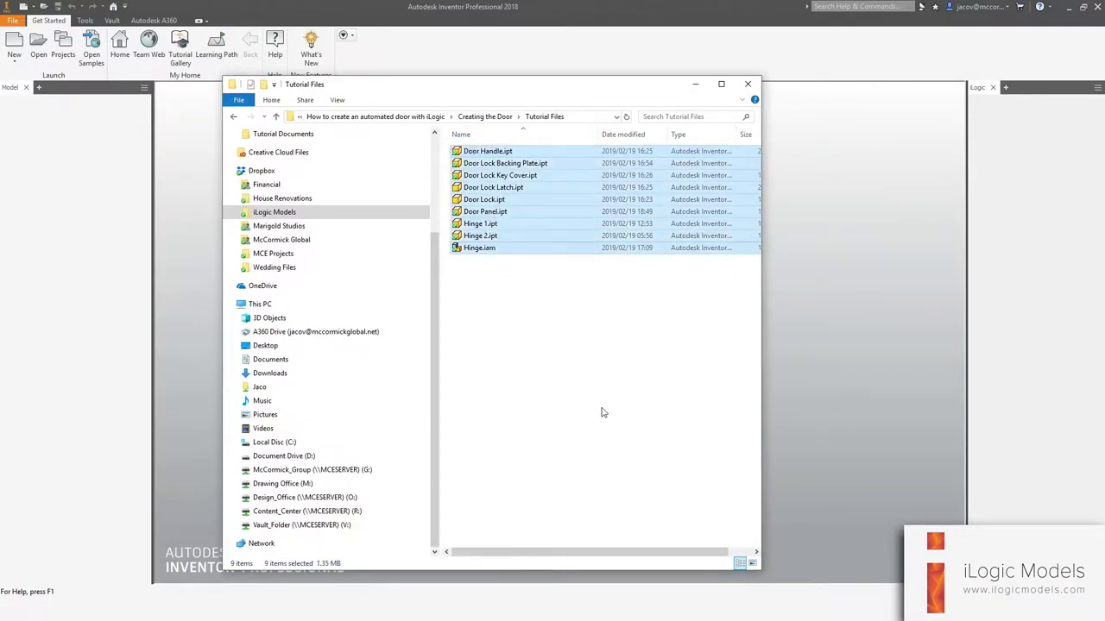
left_click(517, 283)
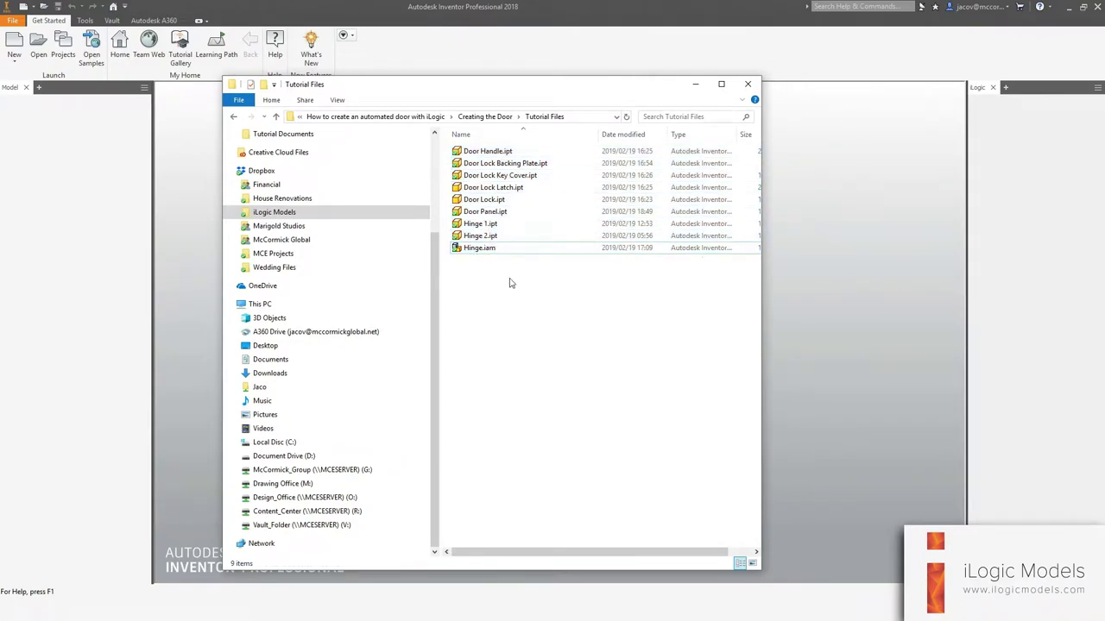
left_click(485, 211)
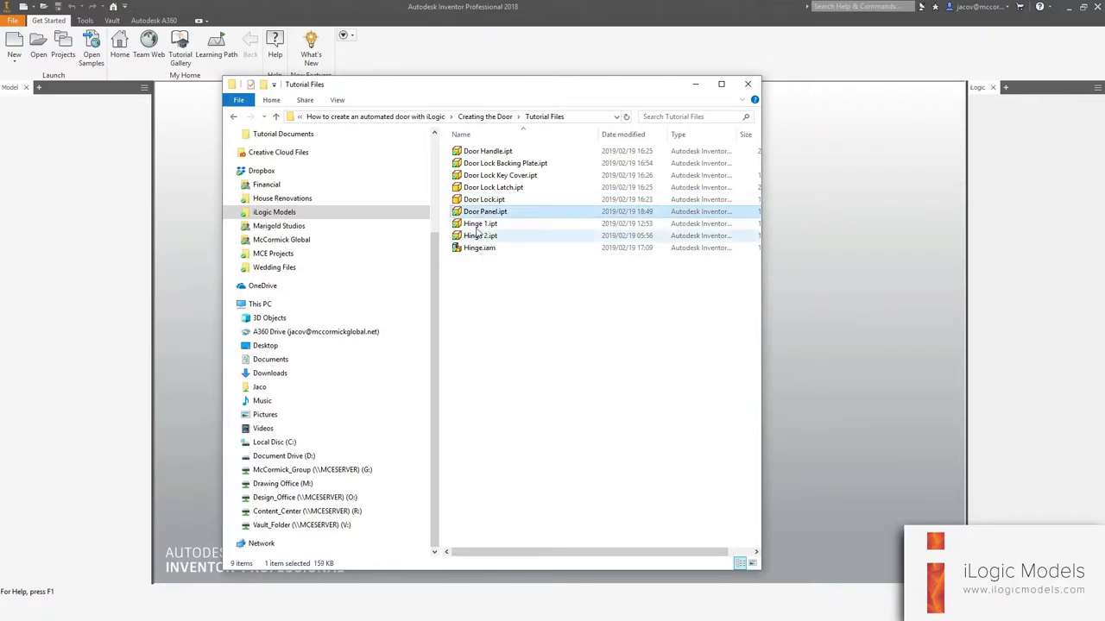
left_click(488, 175)
left_click(485, 166)
left_click(483, 177)
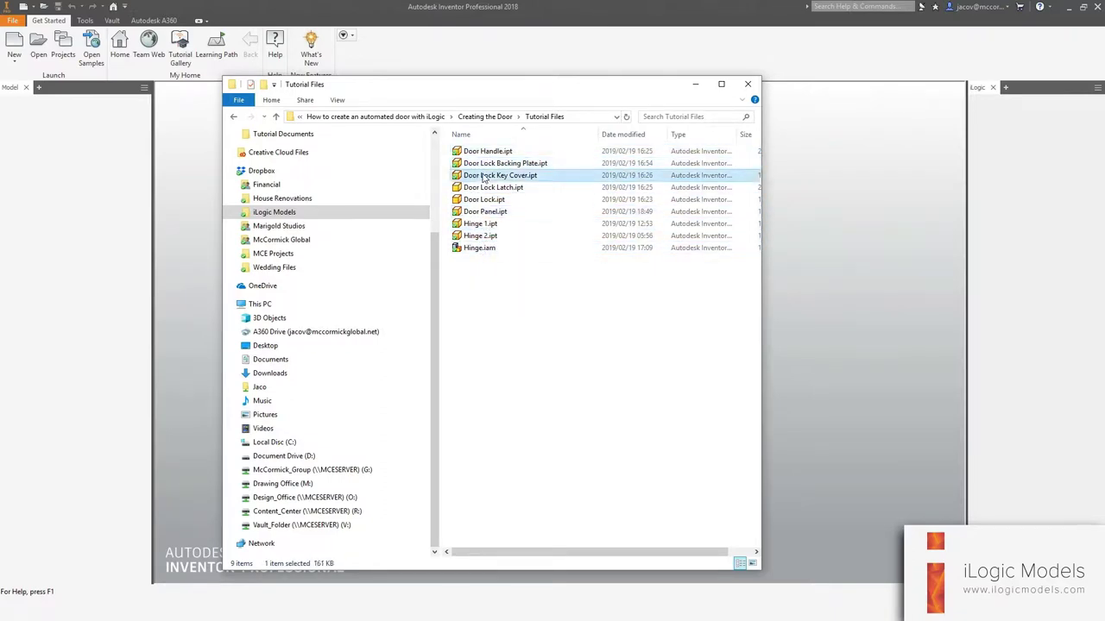
left_click(482, 187)
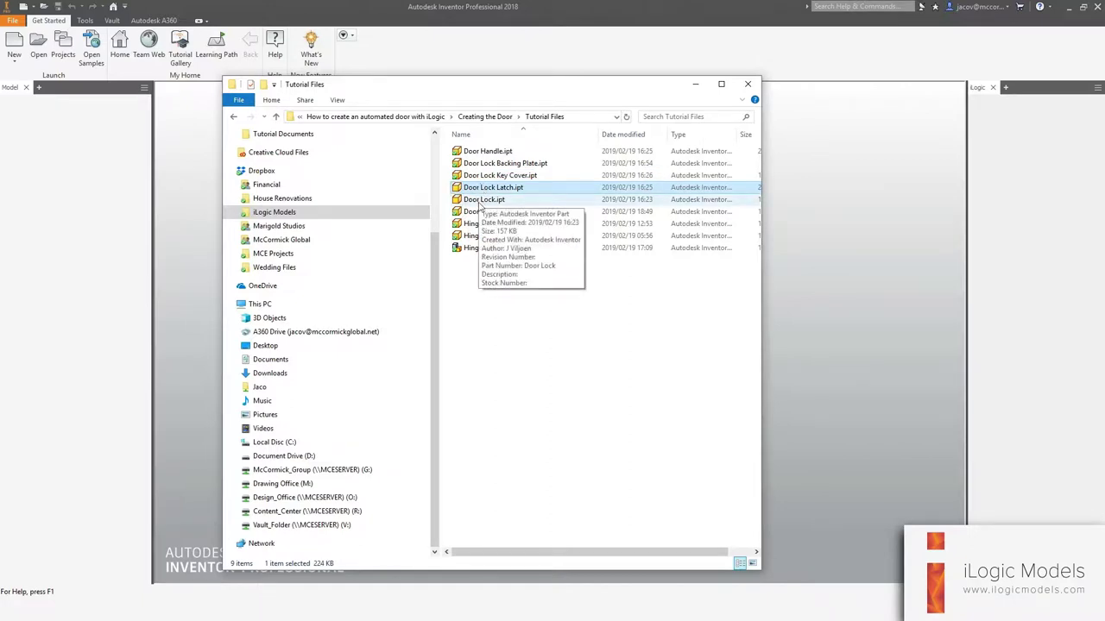
left_click_drag(474, 282, 460, 145)
left_click(509, 310)
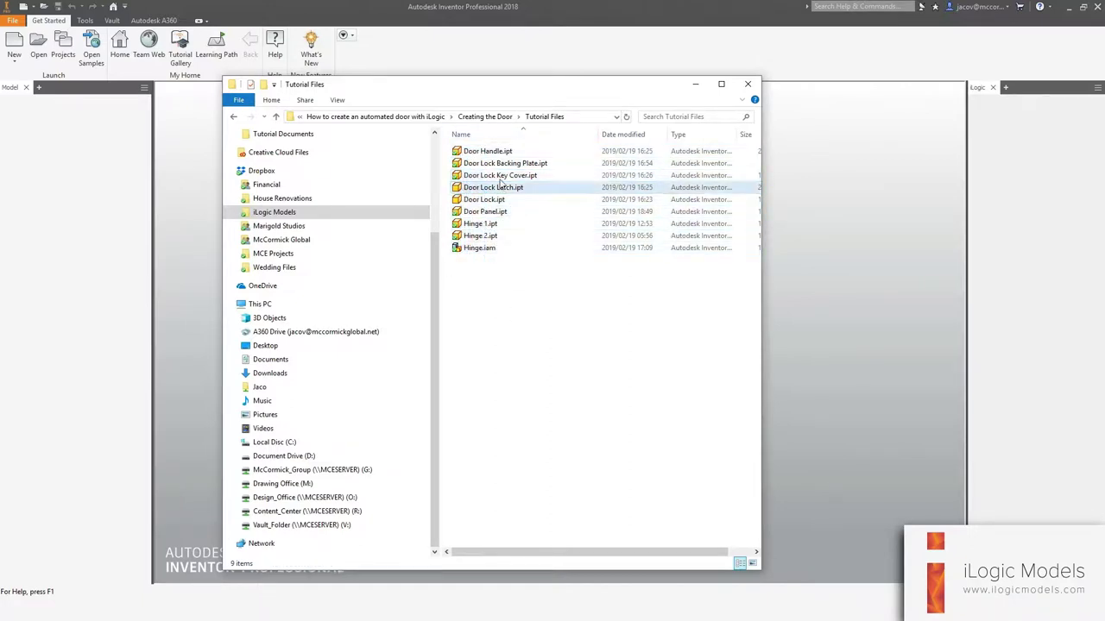
left_click_drag(468, 89, 495, 91)
left_click(505, 249)
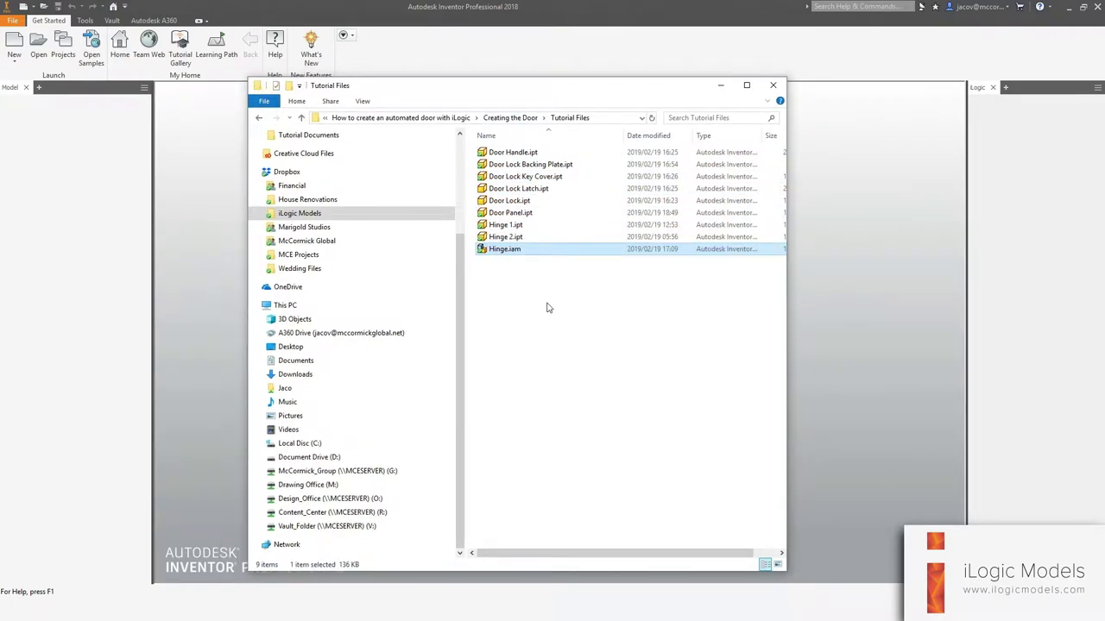
left_click(498, 212)
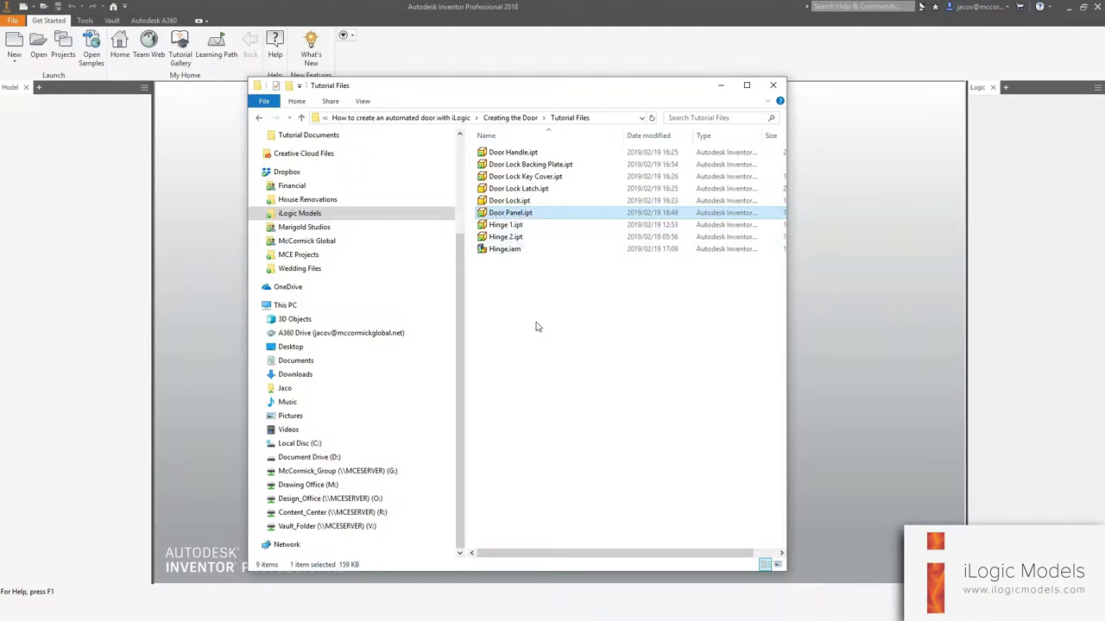
key("Delete")
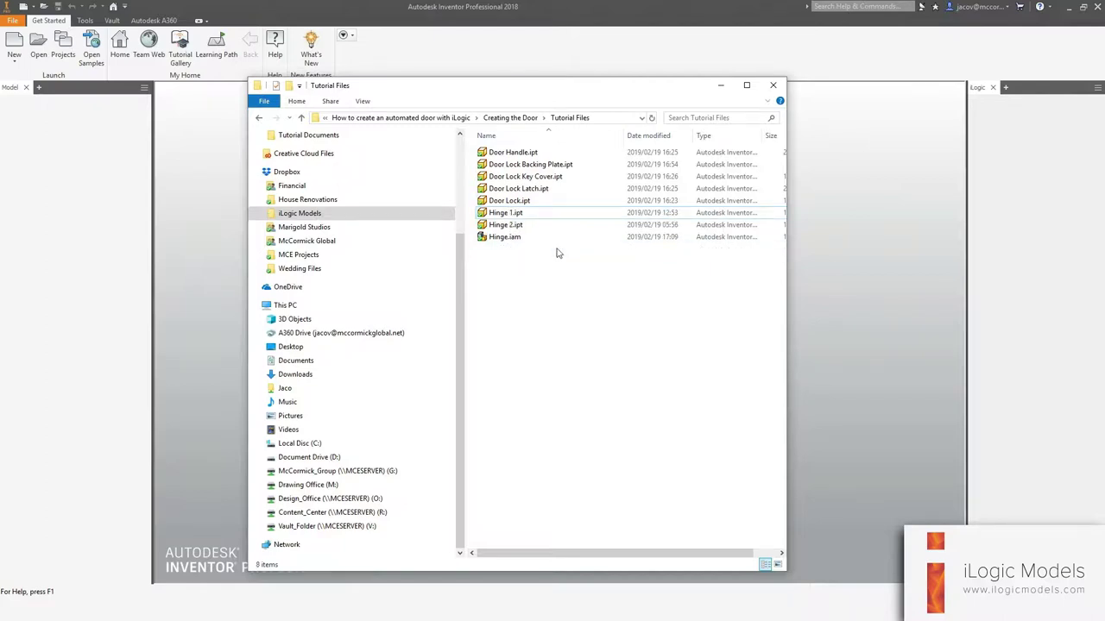
Review the eight remaining tutorial files, then return to Inventor.
left_click(521, 189)
left_click(518, 165)
left_click(506, 152)
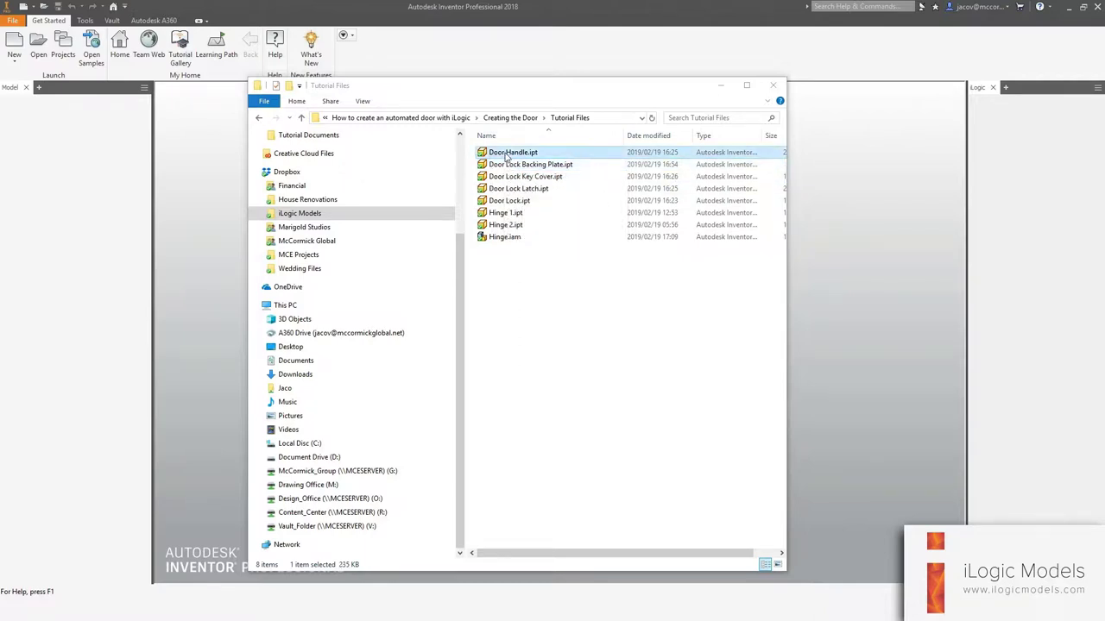
left_click_drag(518, 269, 488, 144)
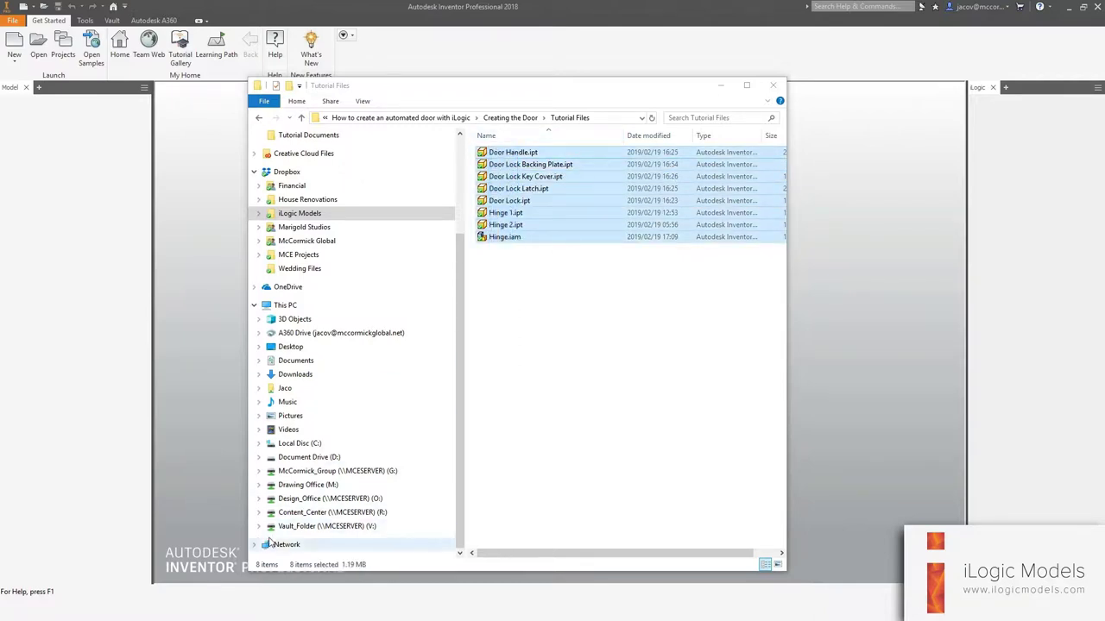
left_click(594, 261)
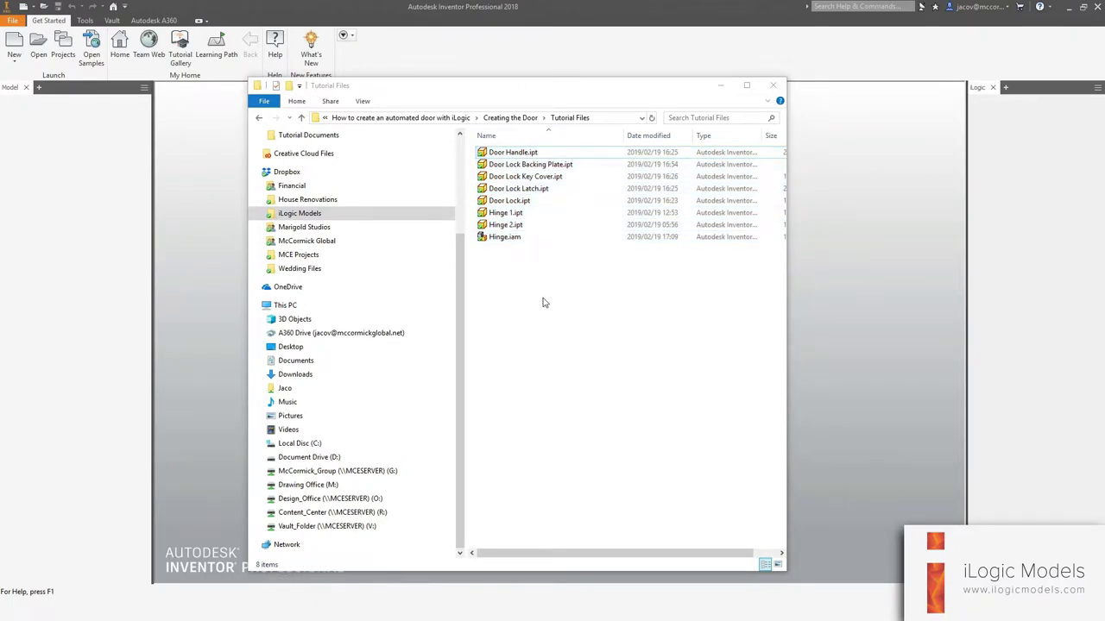
left_click_drag(516, 277, 489, 150)
left_click(566, 328)
left_click_drag(486, 303, 499, 223)
left_click(484, 6)
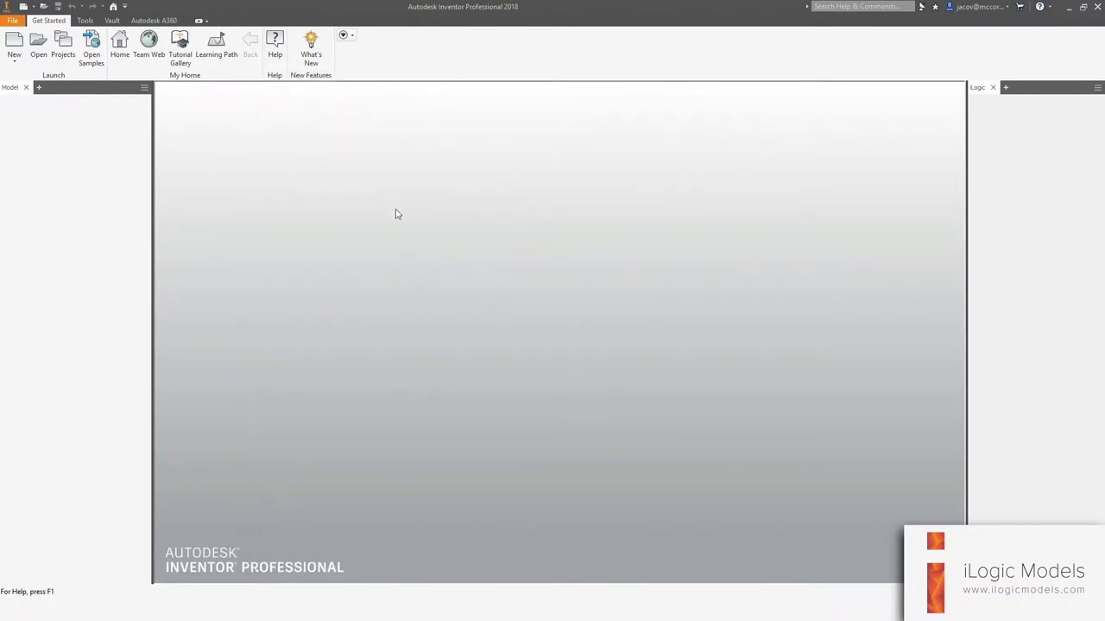
Create a new part from the Metric Standard (mm).ipt template.
left_click(14, 44)
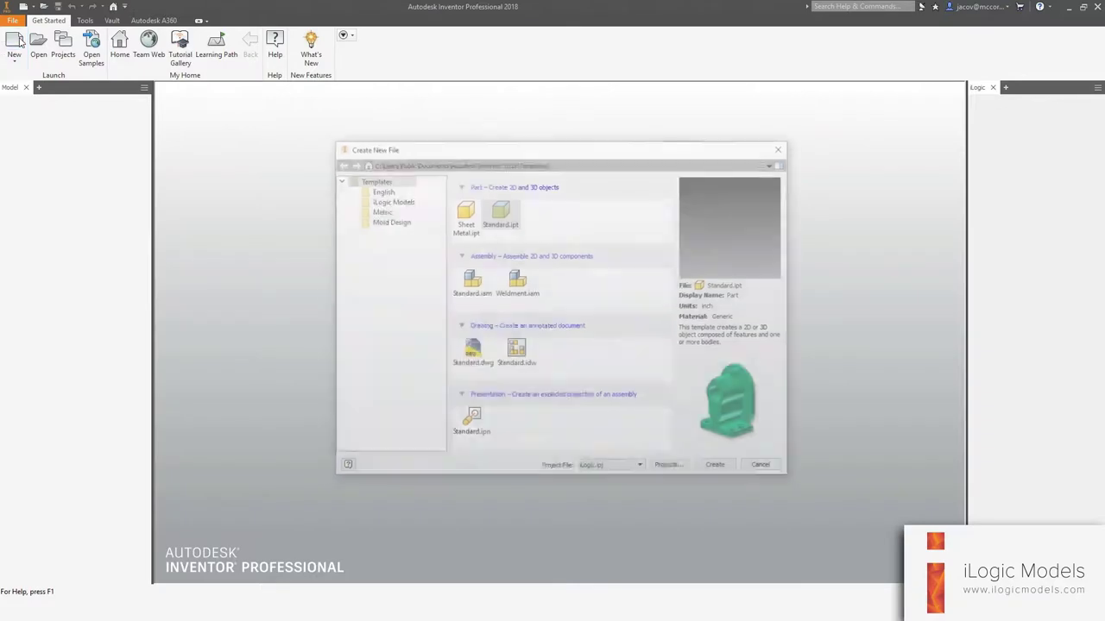
left_click_drag(482, 150, 440, 136)
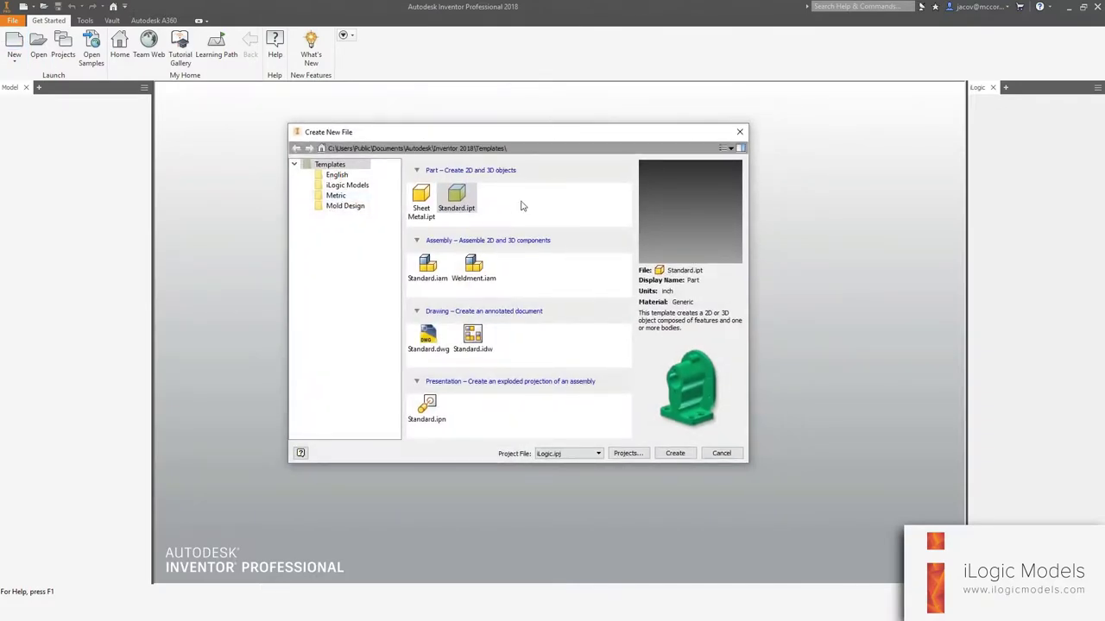
left_click(336, 195)
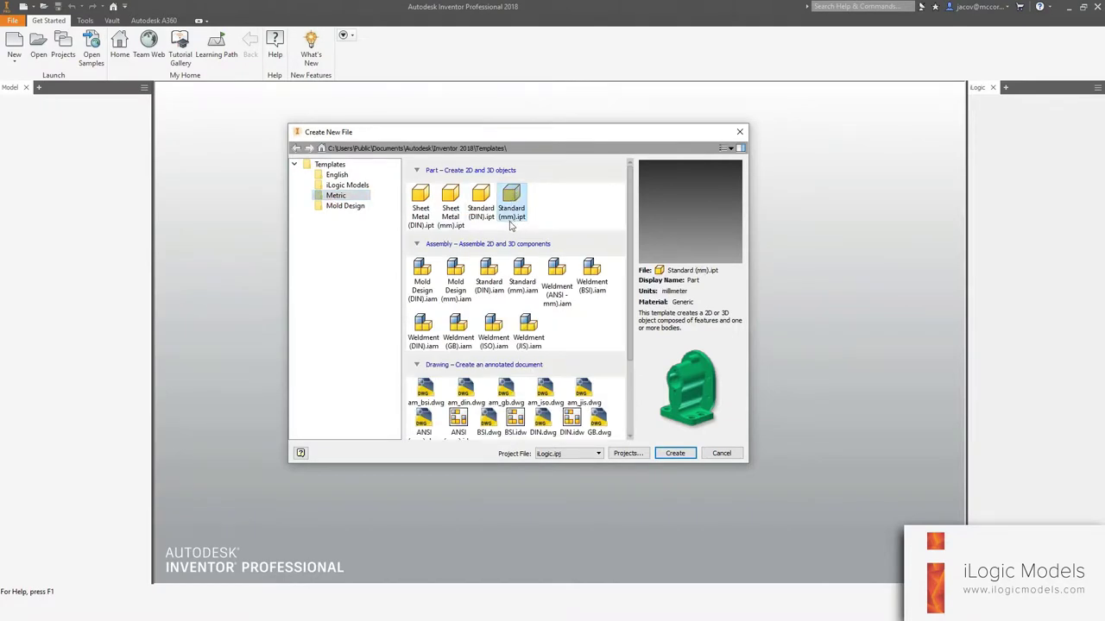
left_click(666, 452)
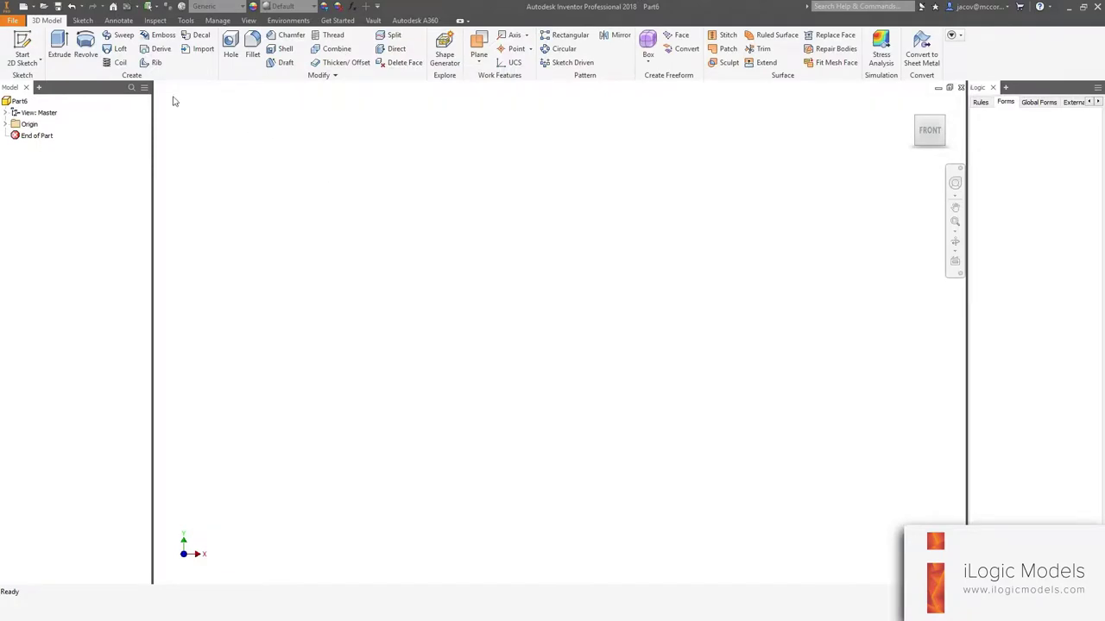
left_click(58, 6)
Save the part as Frame.ipt in Testing Models > Creating the Door > Tutorial Files.
left_click_drag(552, 201, 482, 164)
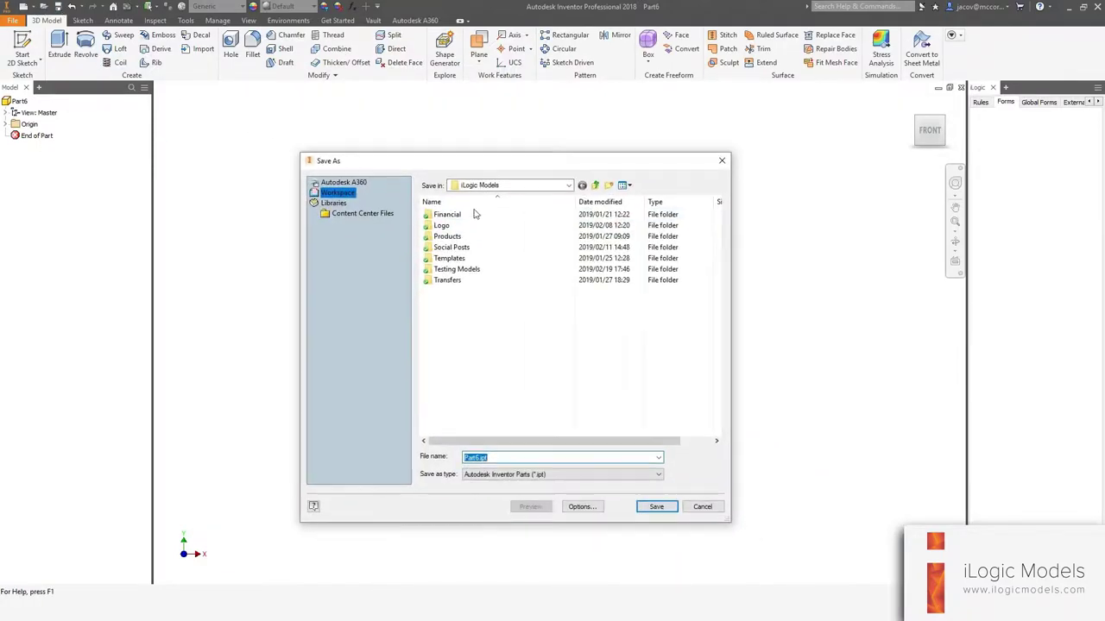
double_click(452, 269)
double_click(484, 214)
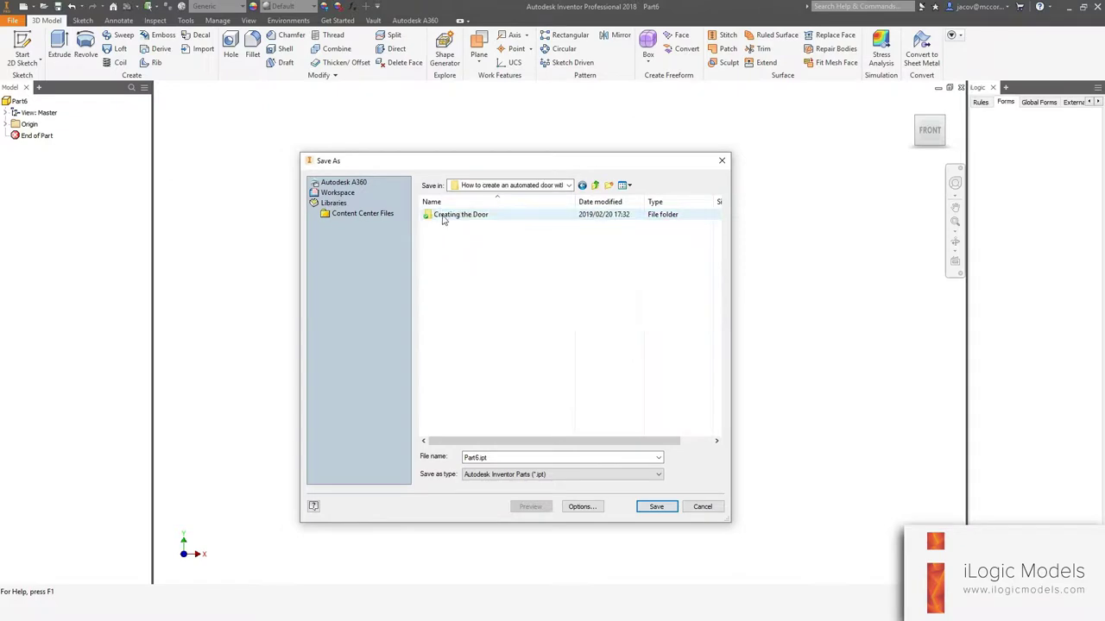
double_click(453, 215)
double_click(453, 226)
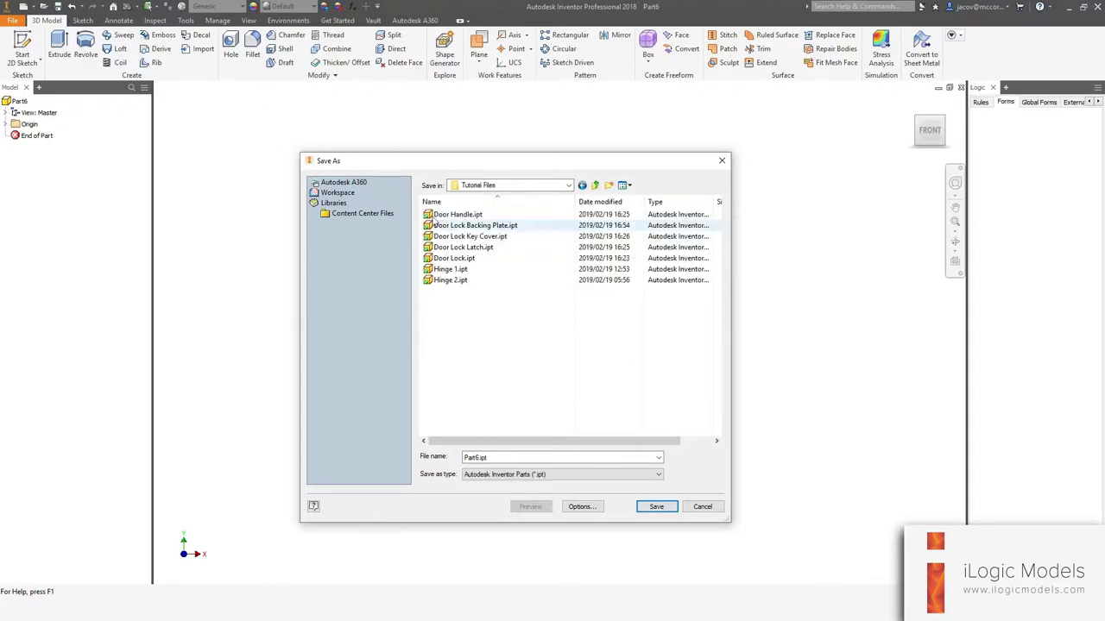
double_click(501, 456)
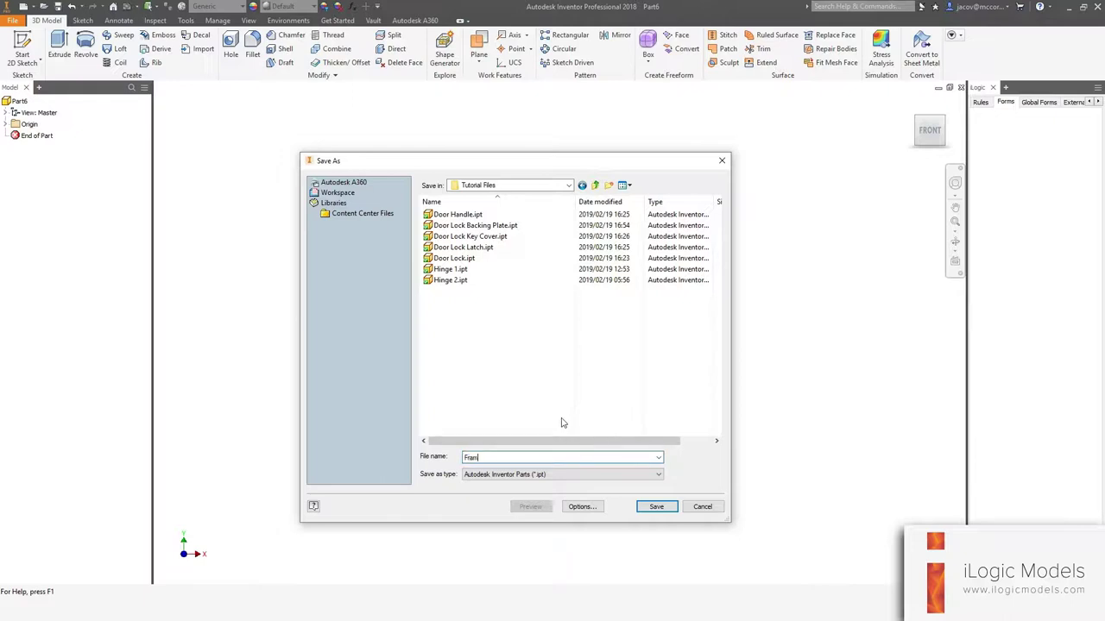
left_click(659, 508)
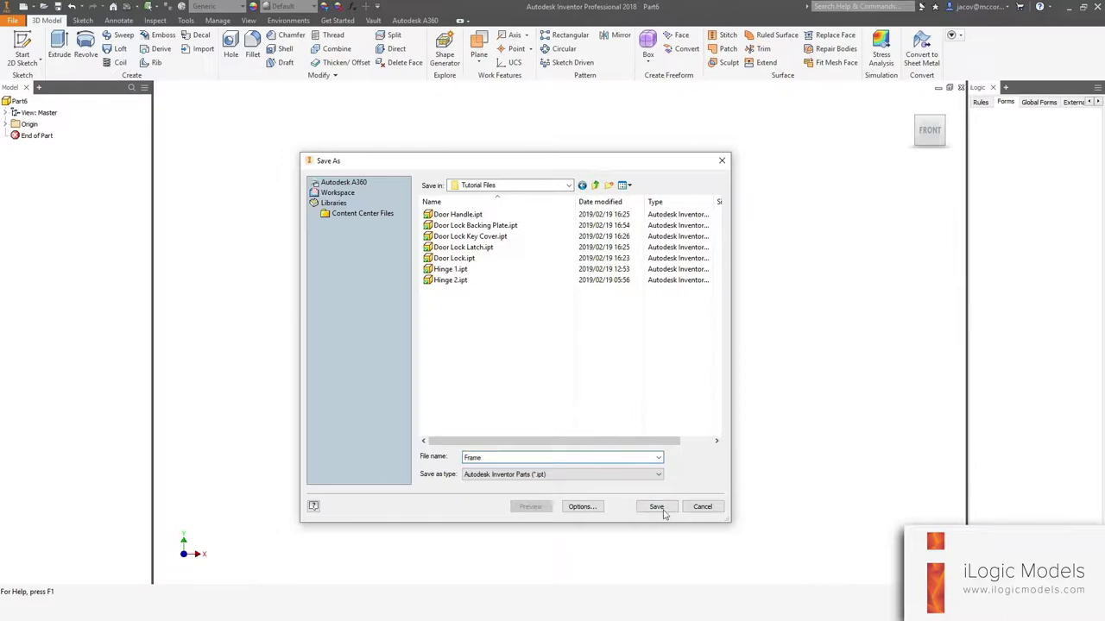